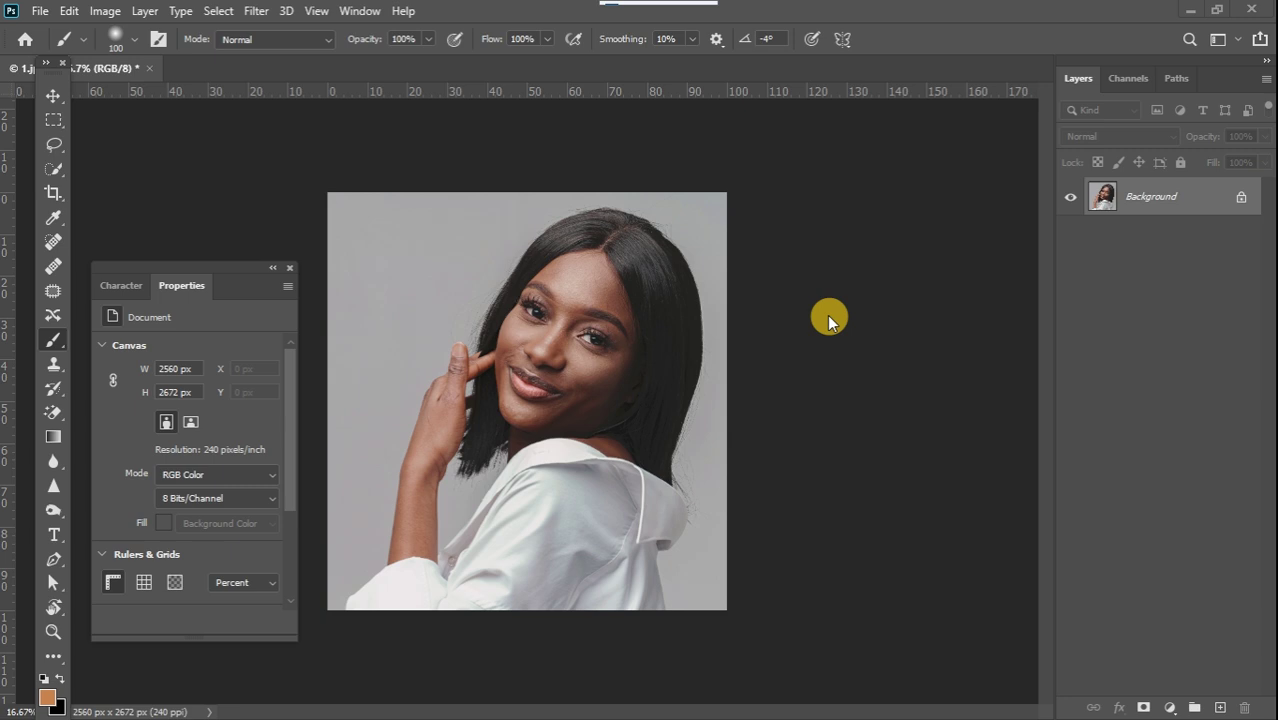
Step: Add a Gradient Map adjustment layer in Soft Light blend mode and open its gradient
left_click(1169, 707)
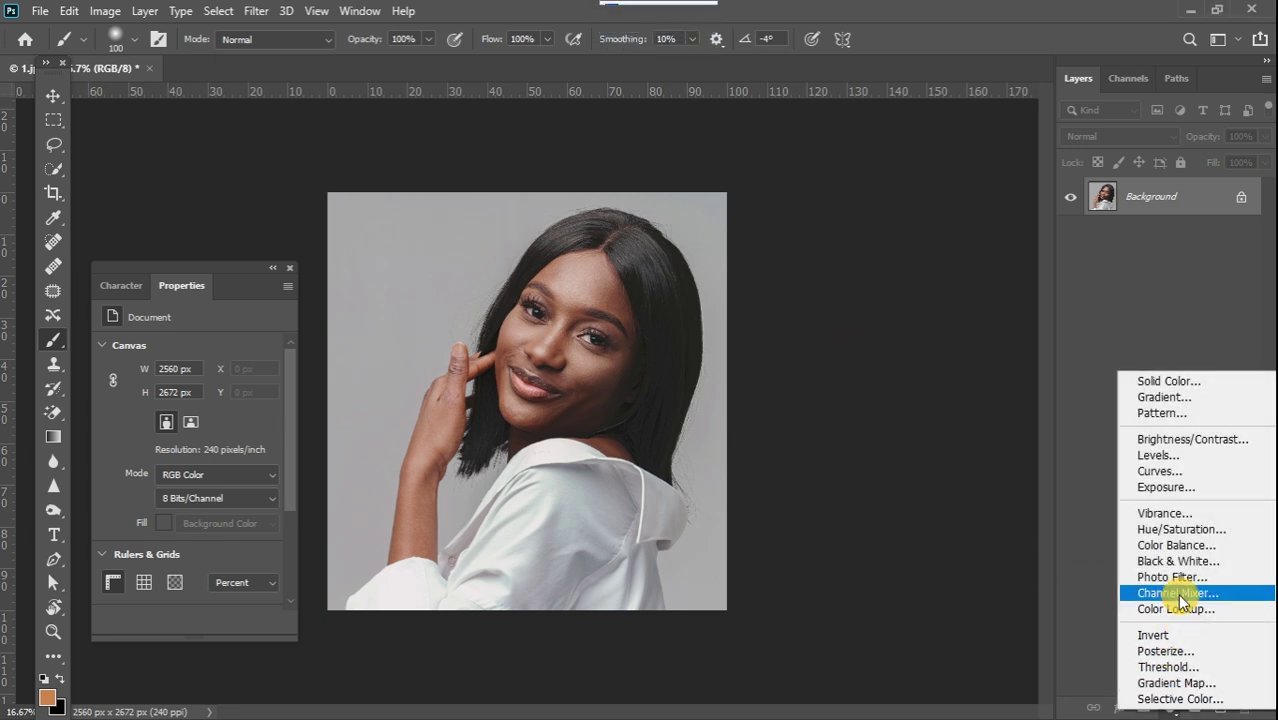
left_click(1178, 683)
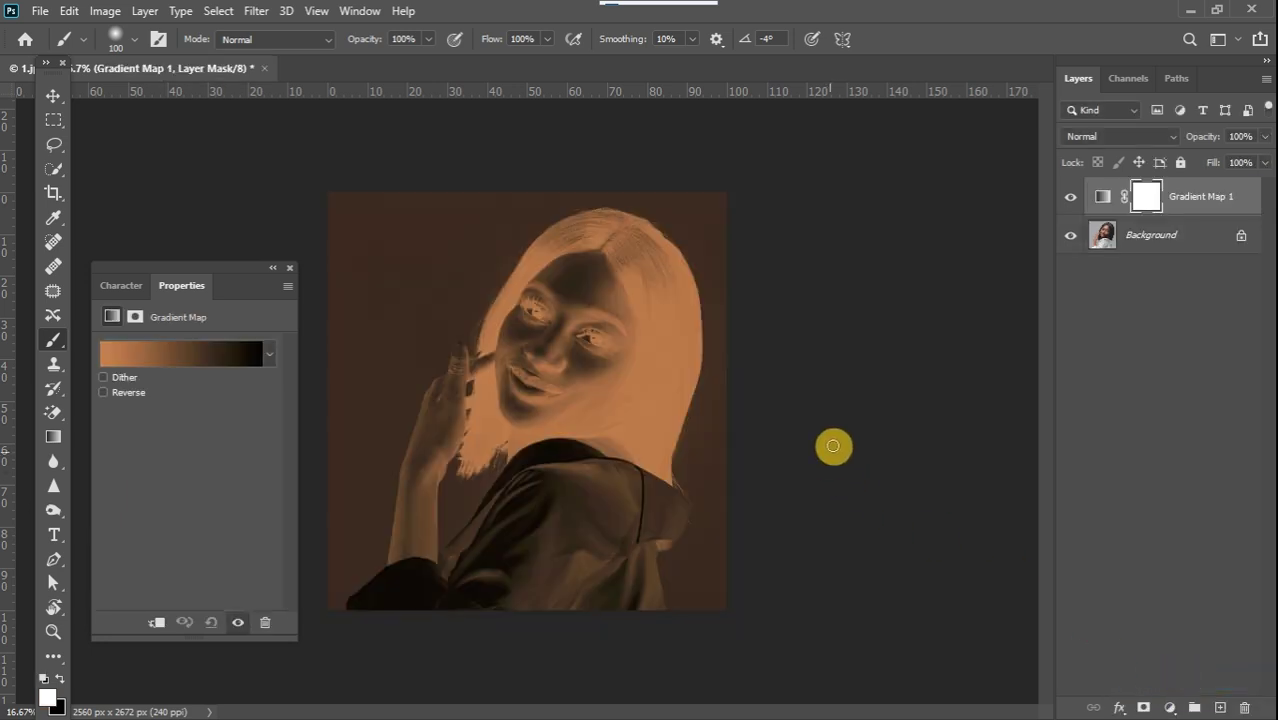
left_click(1116, 138)
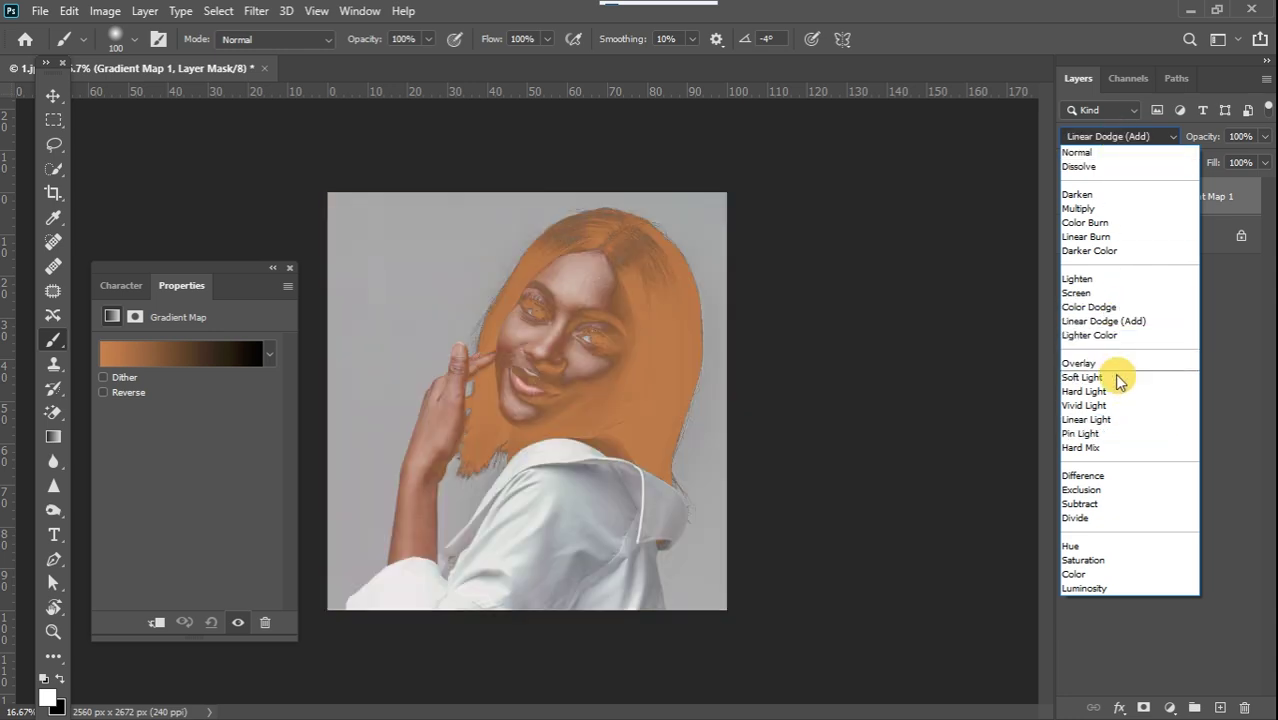
left_click(1112, 377)
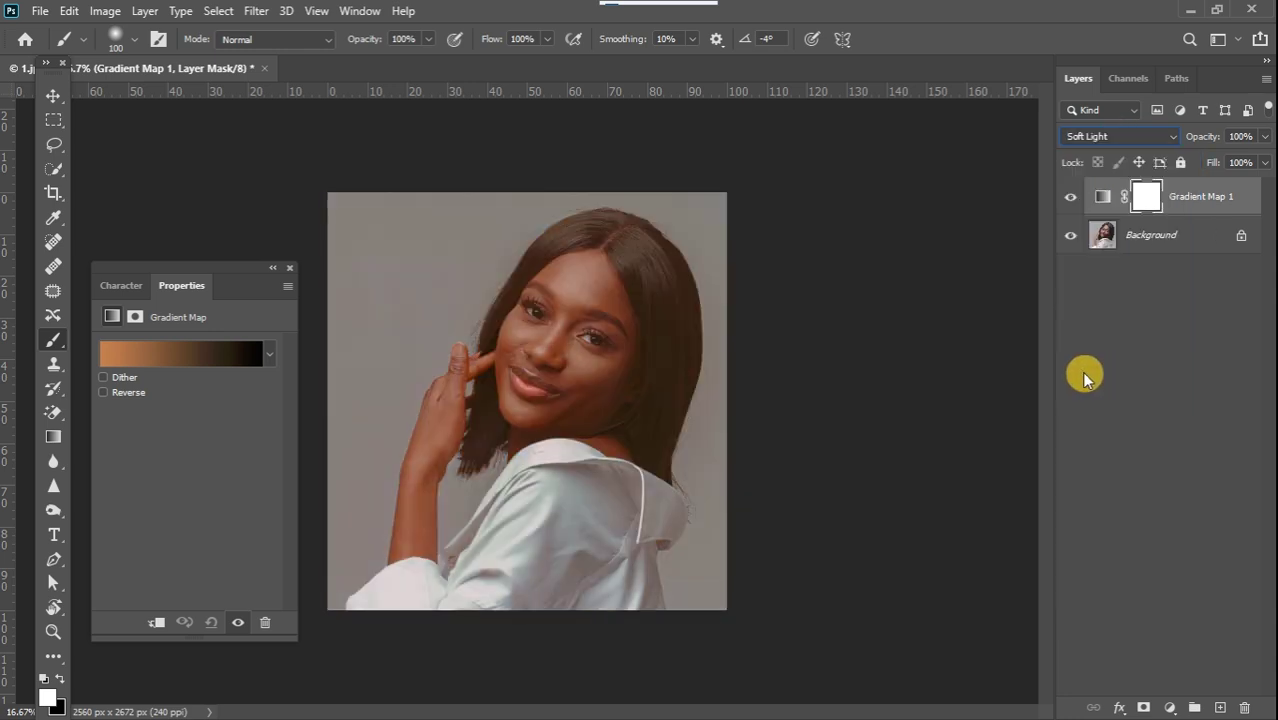
left_click(220, 354)
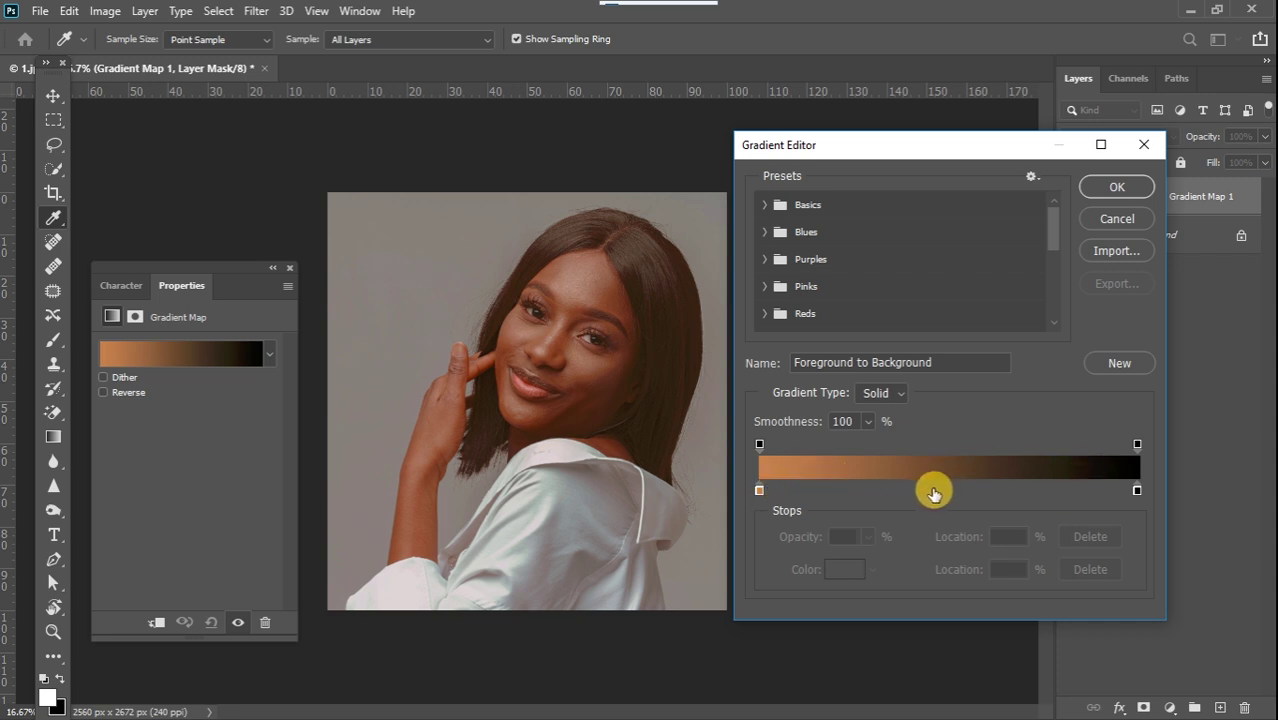
left_click(759, 490)
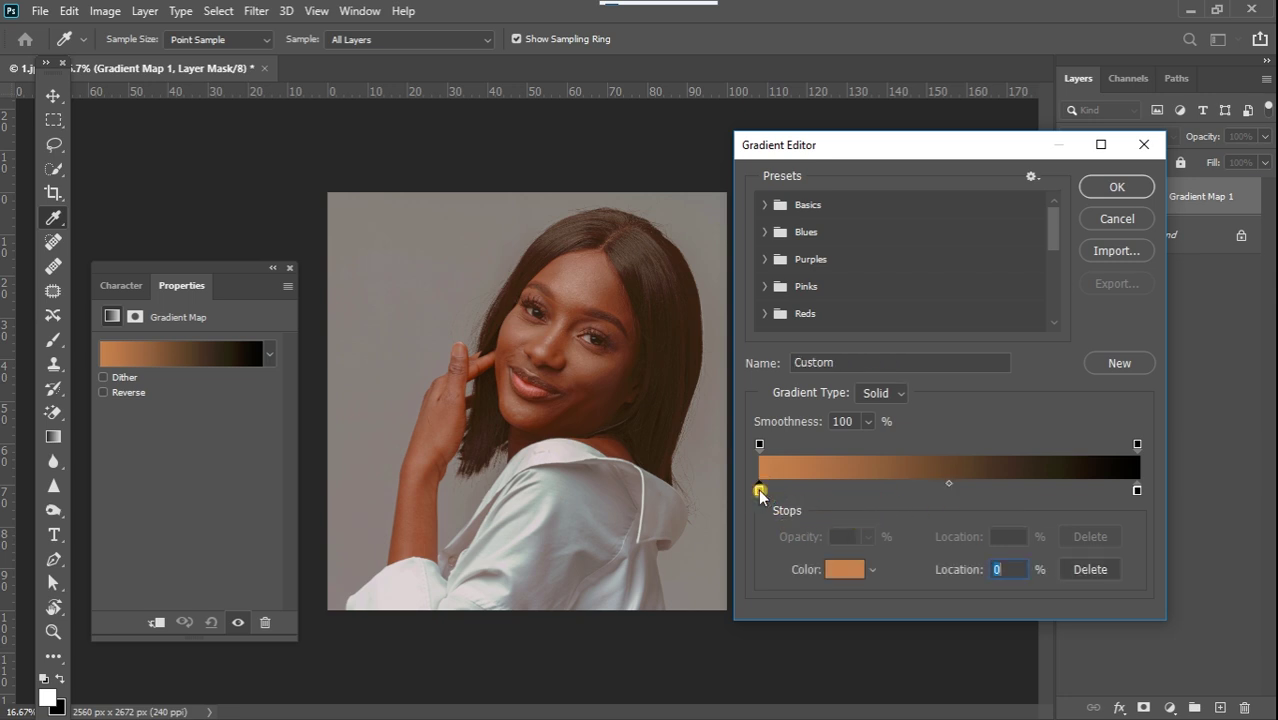
left_click(851, 574)
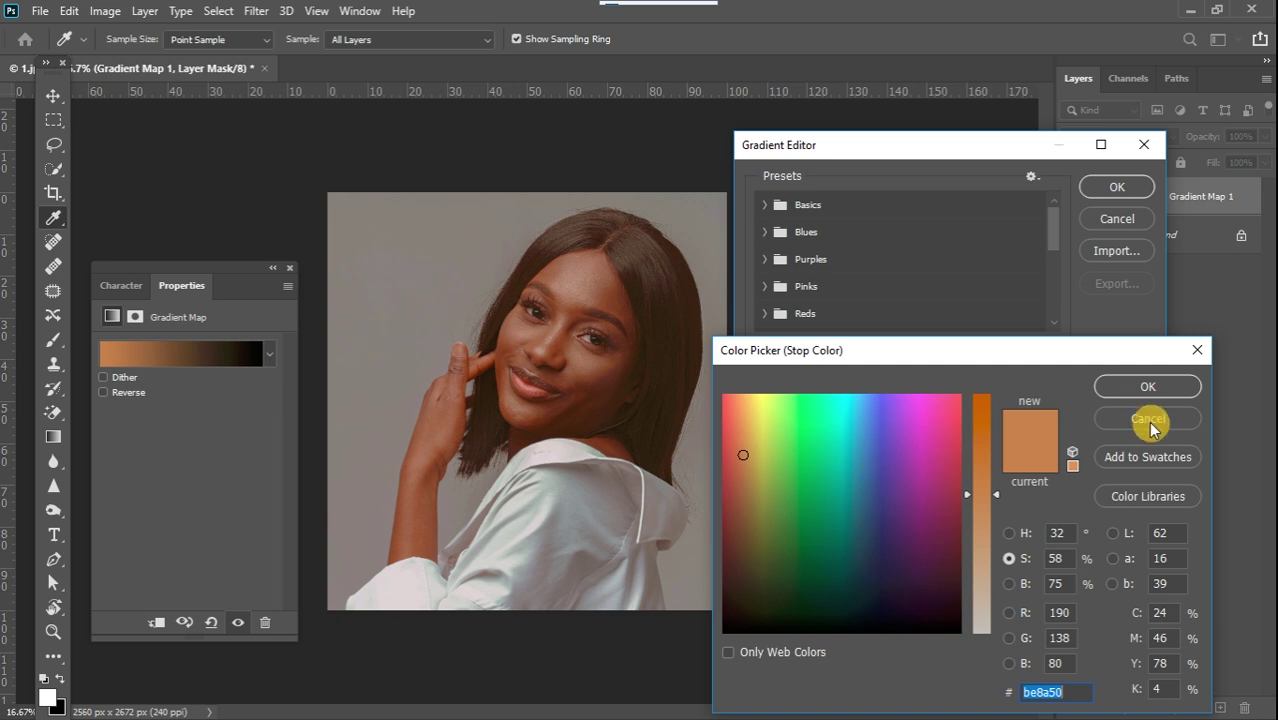
left_click(1148, 386)
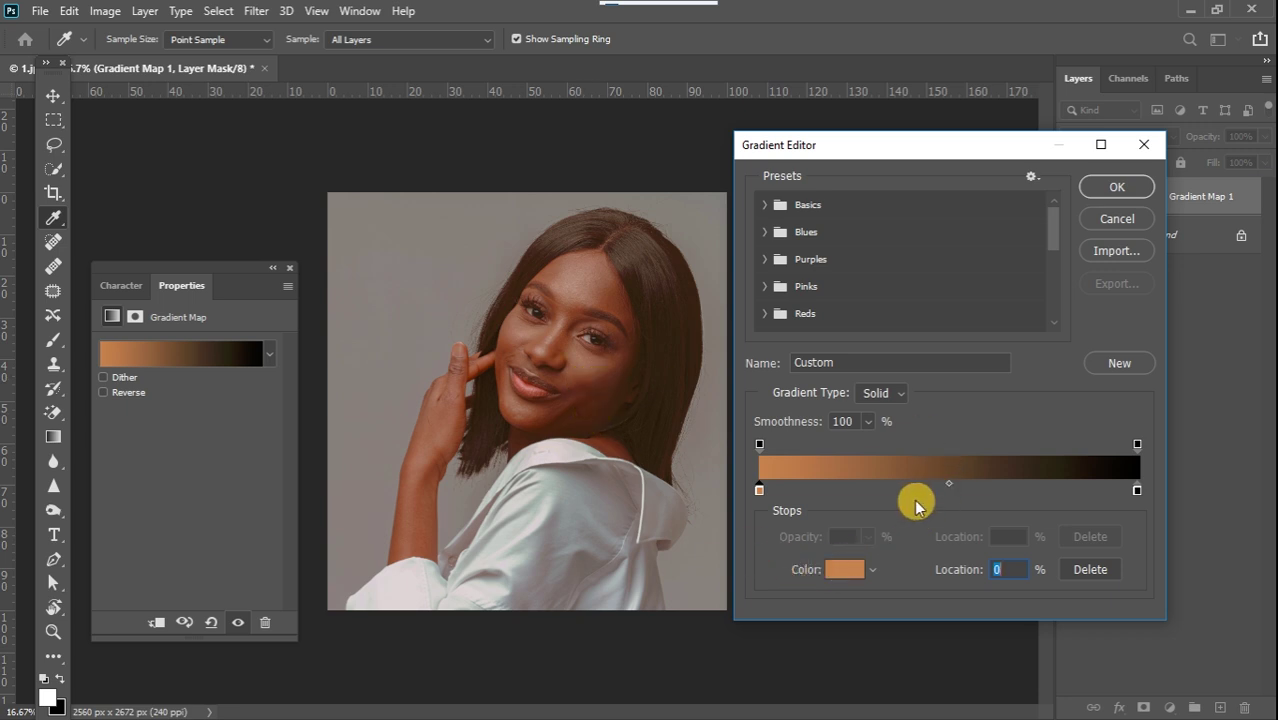
left_click(1118, 185)
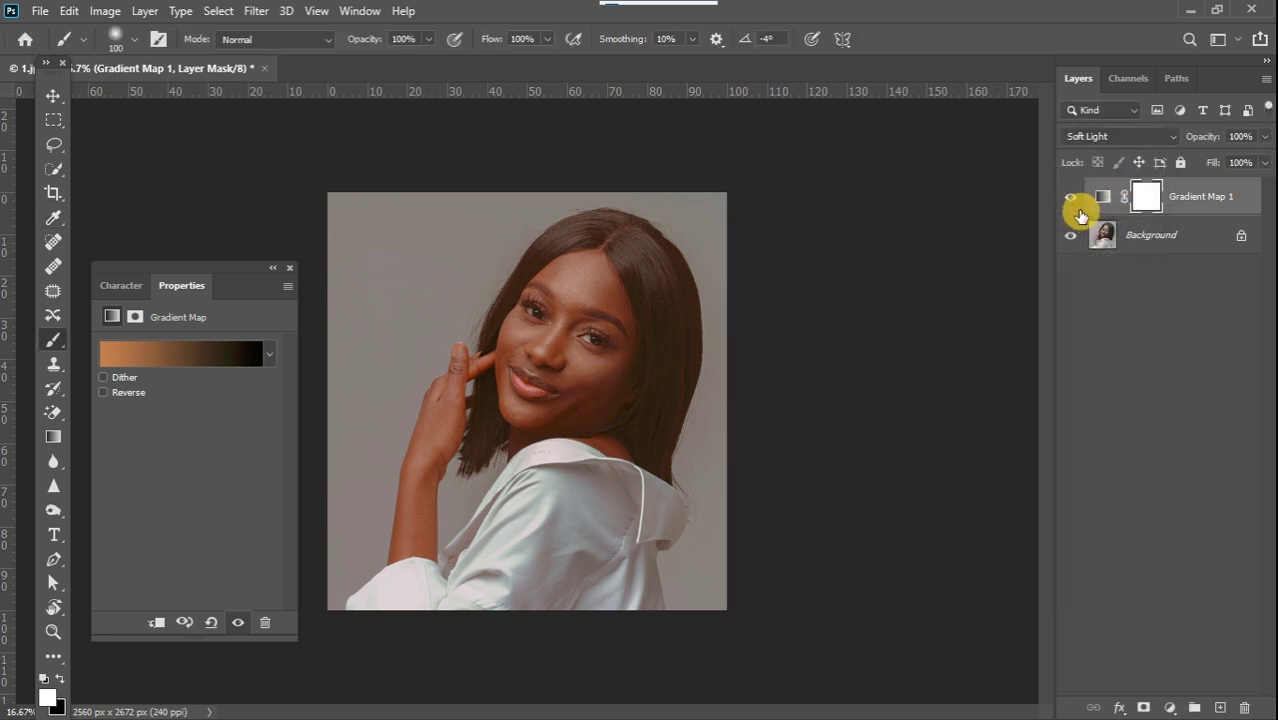
Step: Hide Gradient Map 1 and reopen its tan-to-black gradient in the Gradient Editor
left_click(1070, 198)
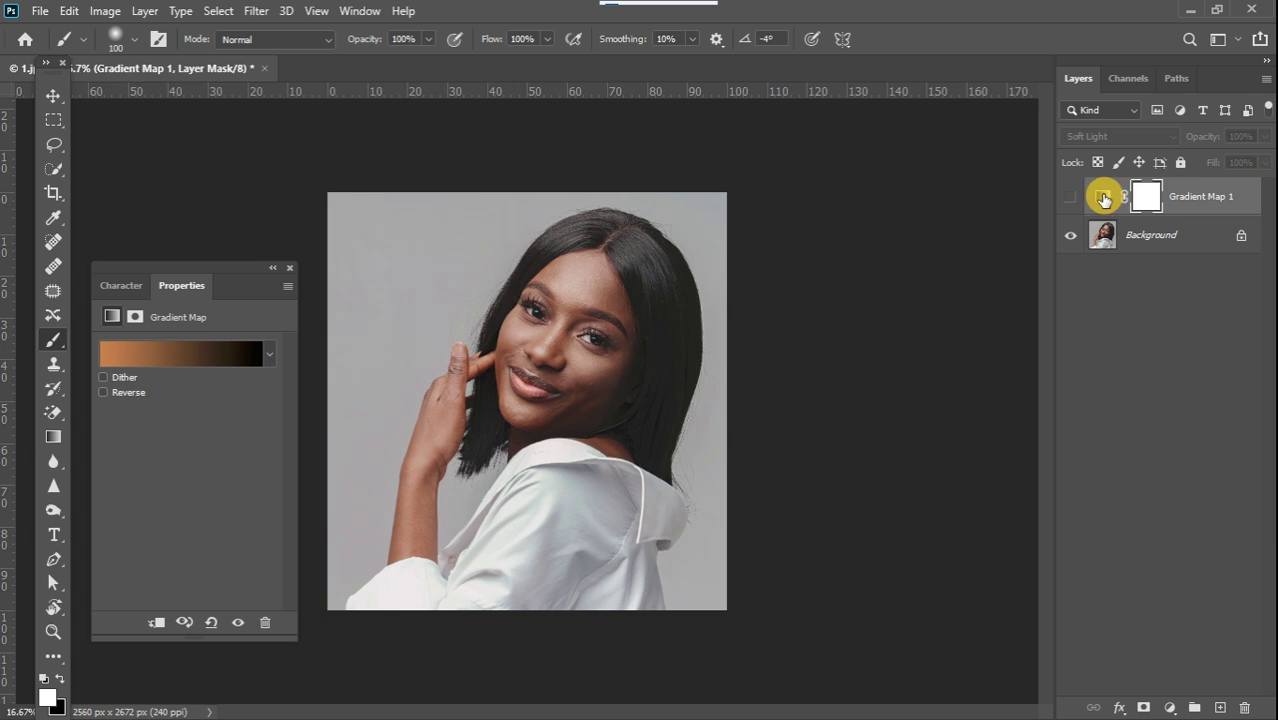
left_click(1103, 198)
left_click(213, 358)
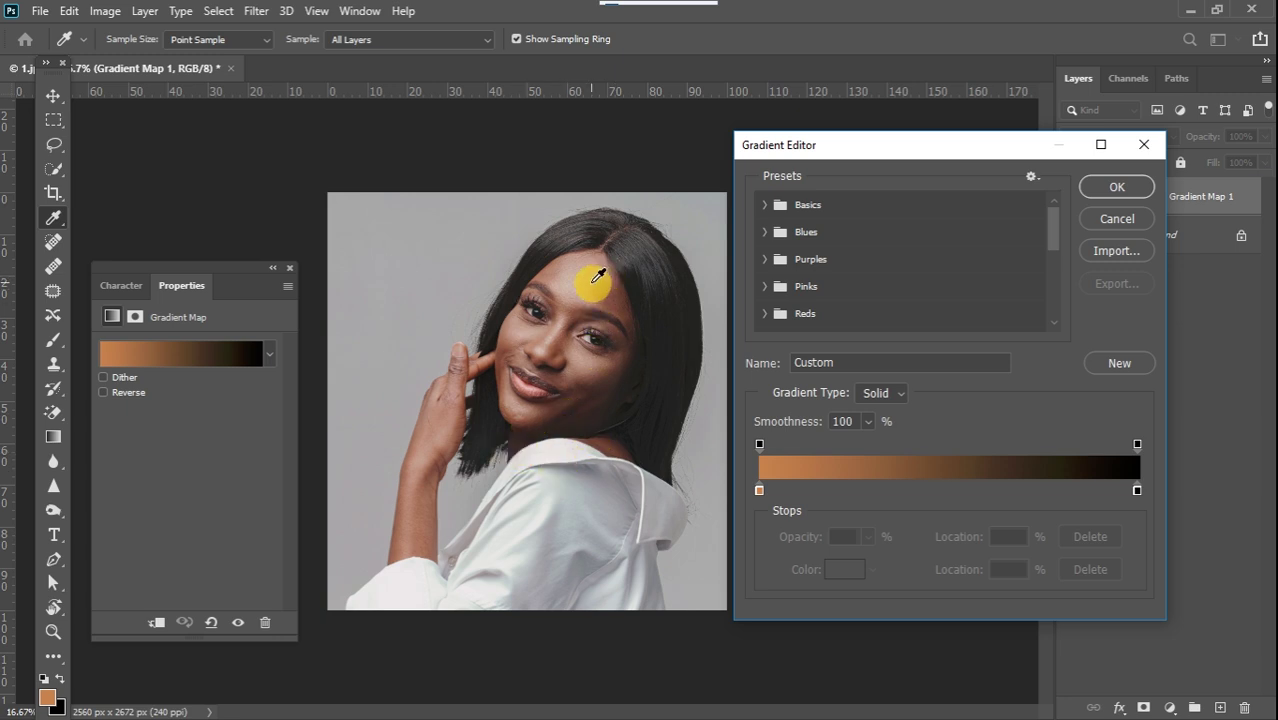
Step: Set the gradient's left stop to skin brown #774932 sampled from the model's cheek
left_click(760, 489)
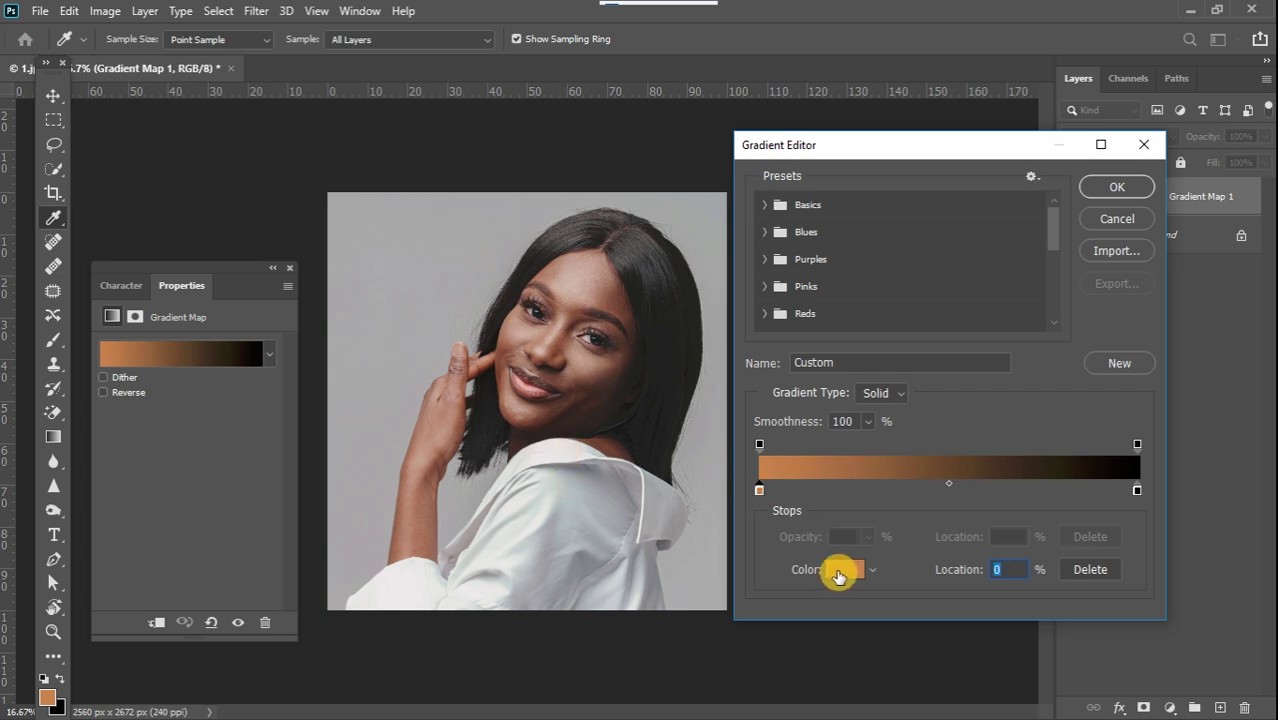
left_click(838, 574)
left_click(838, 570)
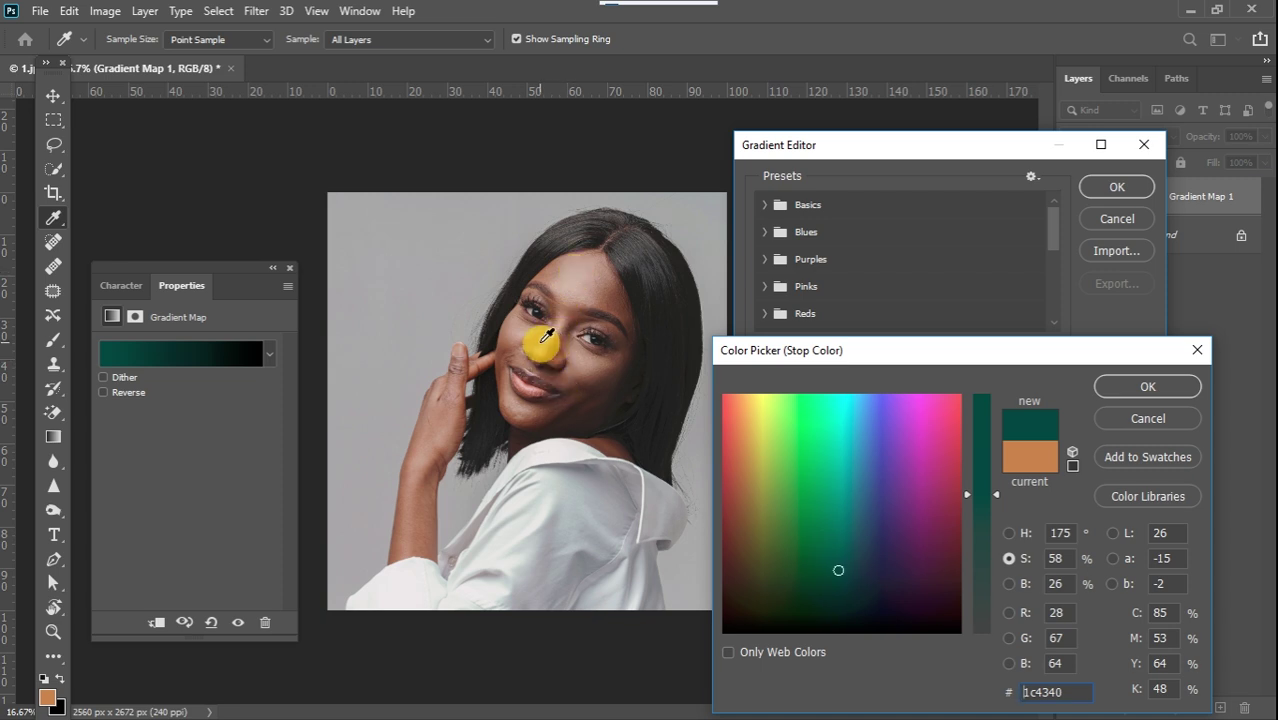
scroll(546, 335, "up", 1)
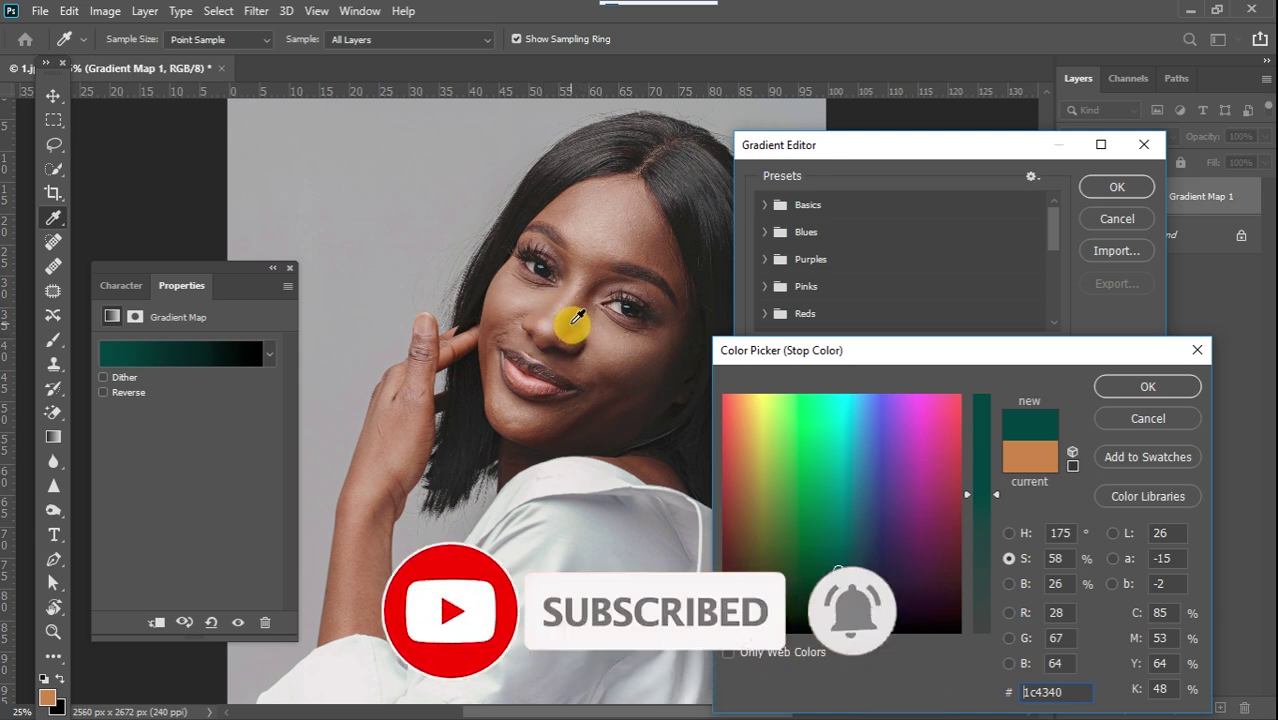
left_click(577, 317)
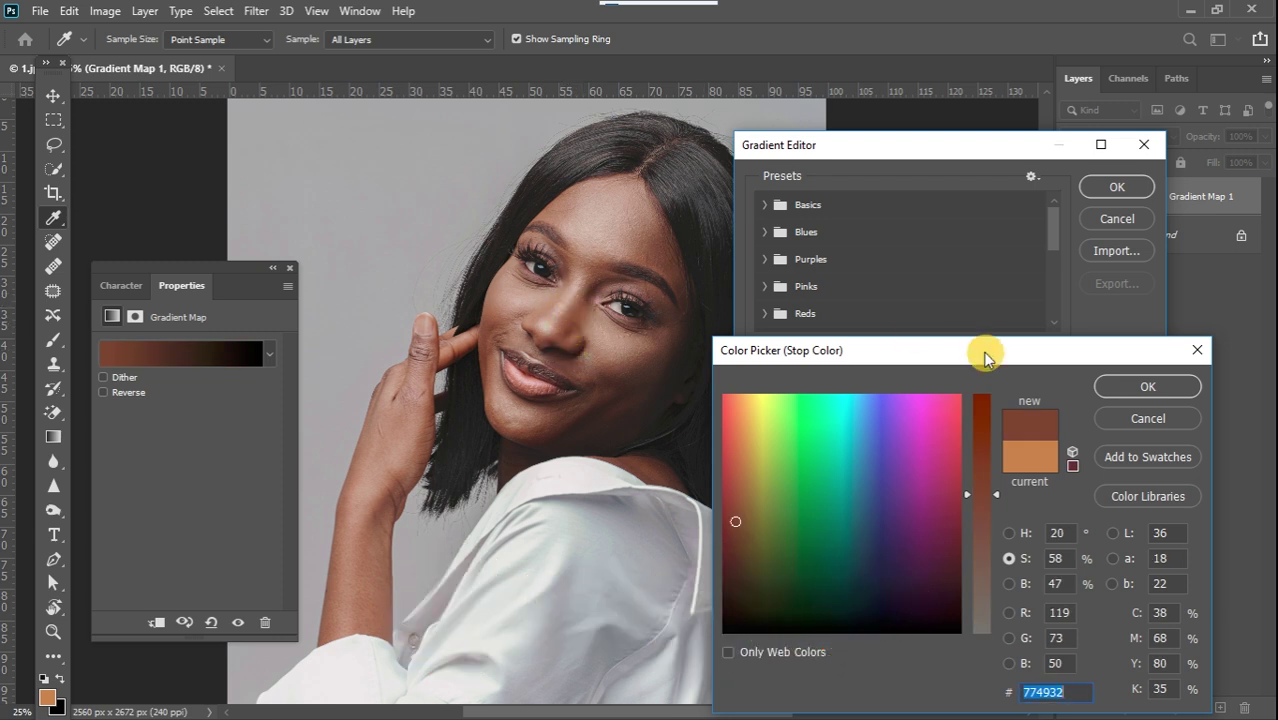
left_click(1148, 386)
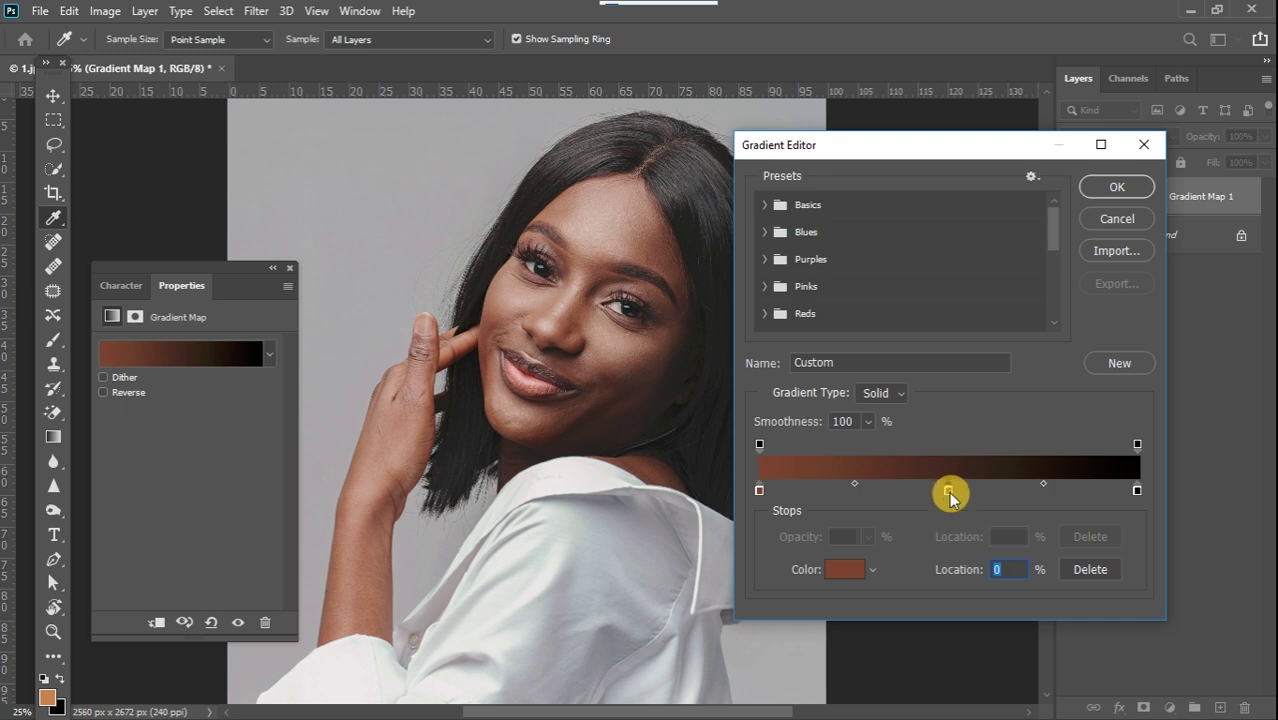
Step: Add a middle colour stop at 50% location and check the two end stops
left_click(949, 494)
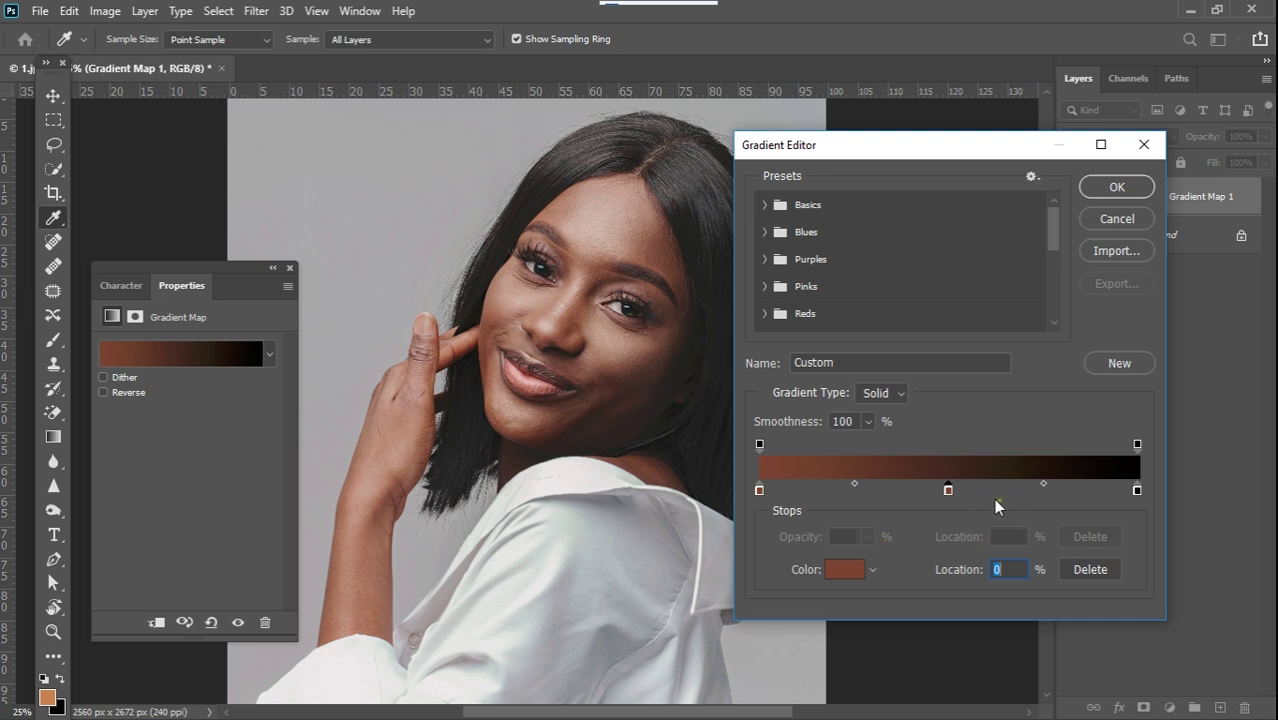
left_click_drag(984, 573, 1051, 548)
left_click(760, 490)
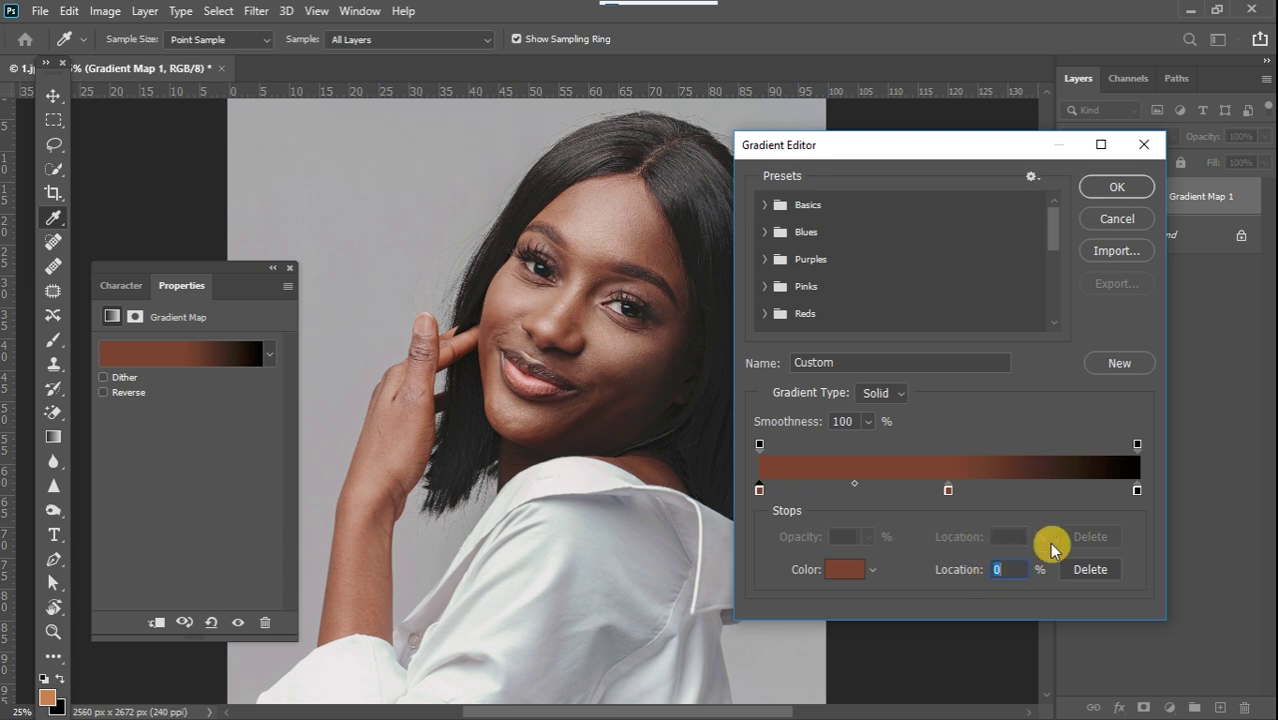
left_click(1137, 490)
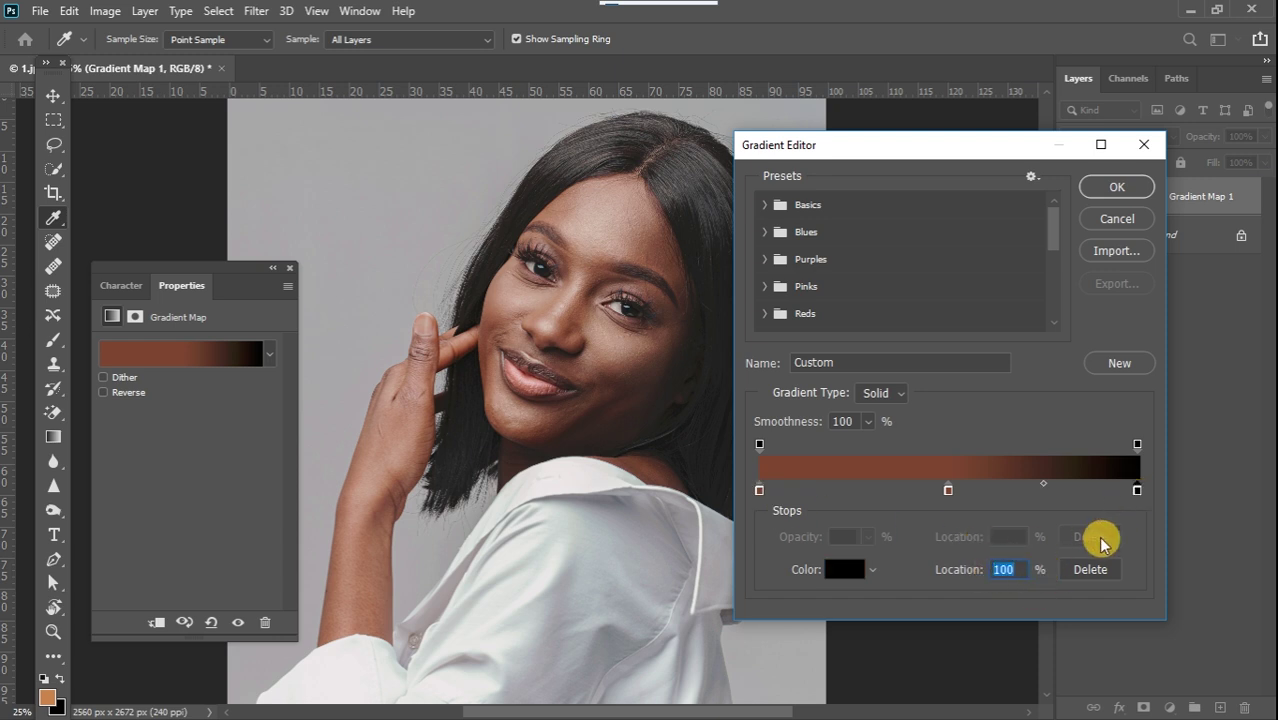
left_click(947, 492)
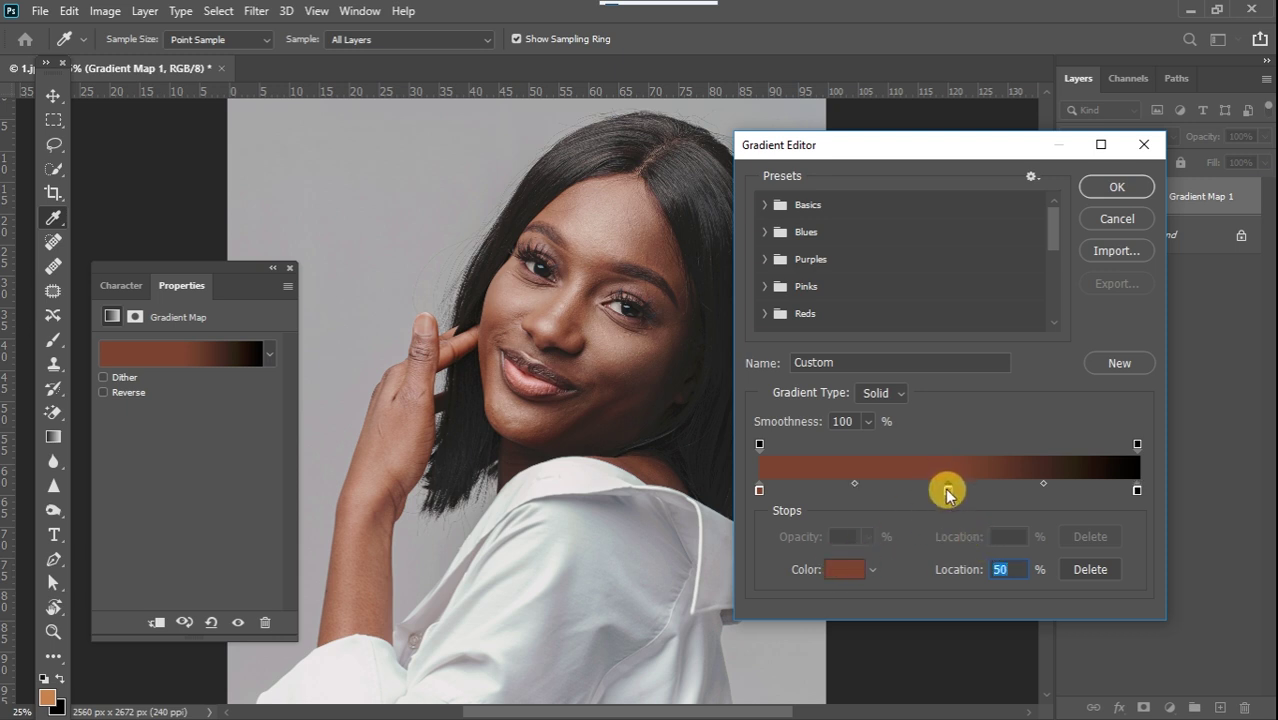
left_click(845, 569)
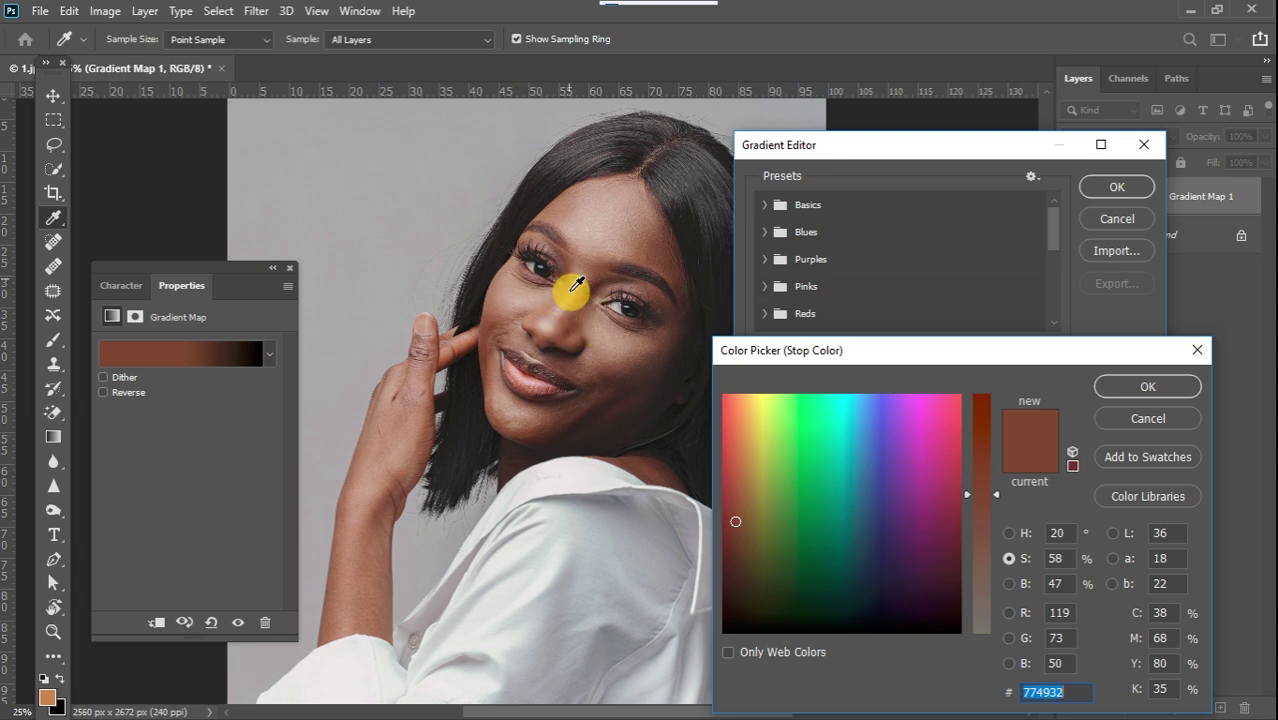
Step: Colour the middle stop with a lighter skin tone sampled from the forehead
left_click(641, 242)
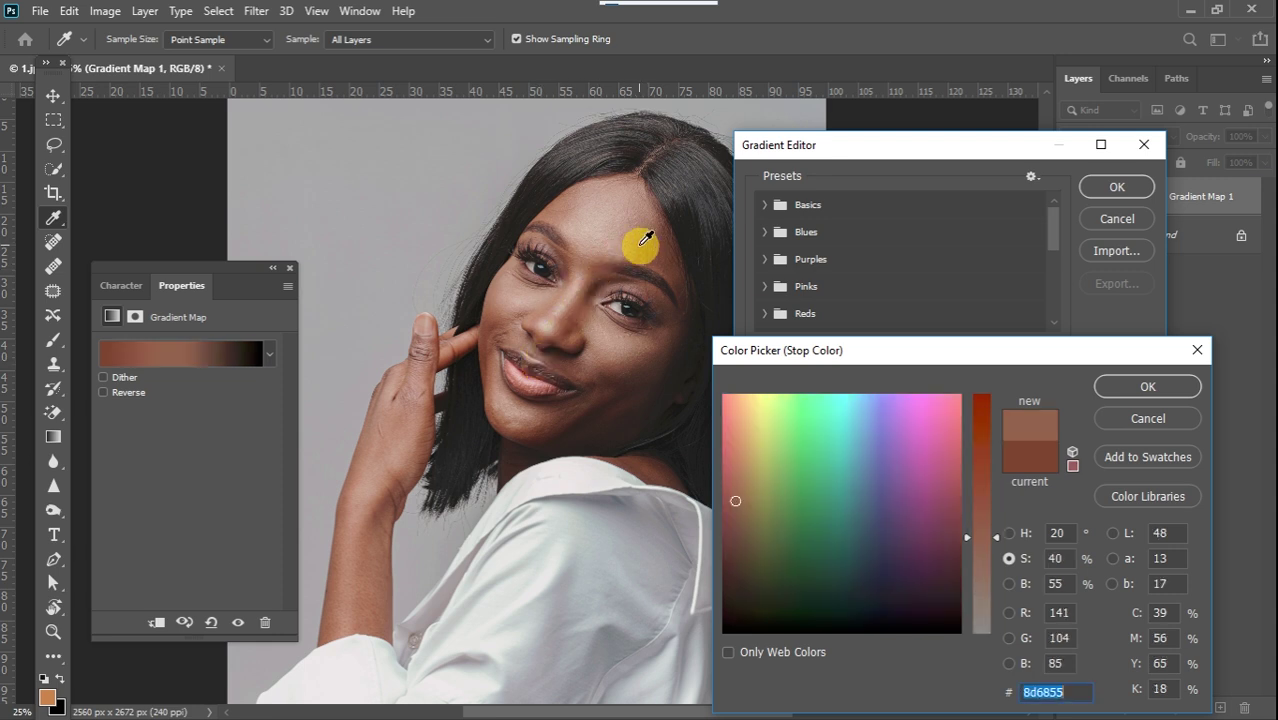
left_click(648, 240)
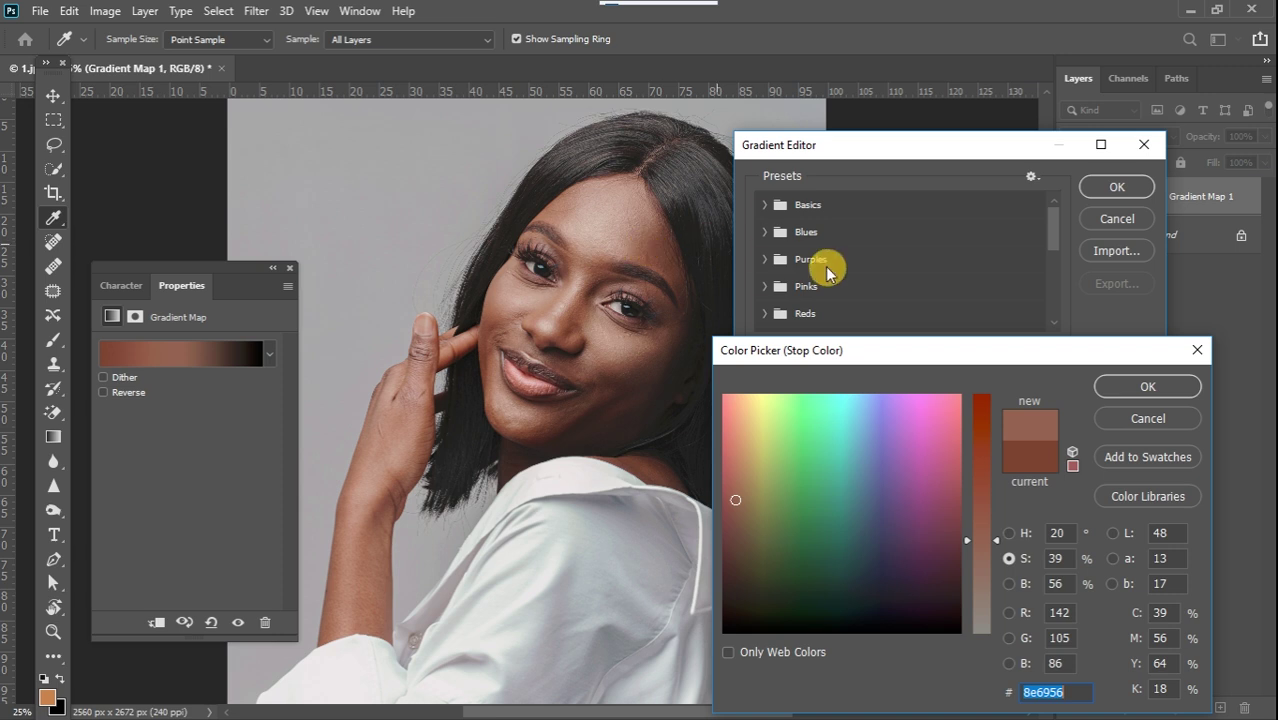
left_click(1147, 386)
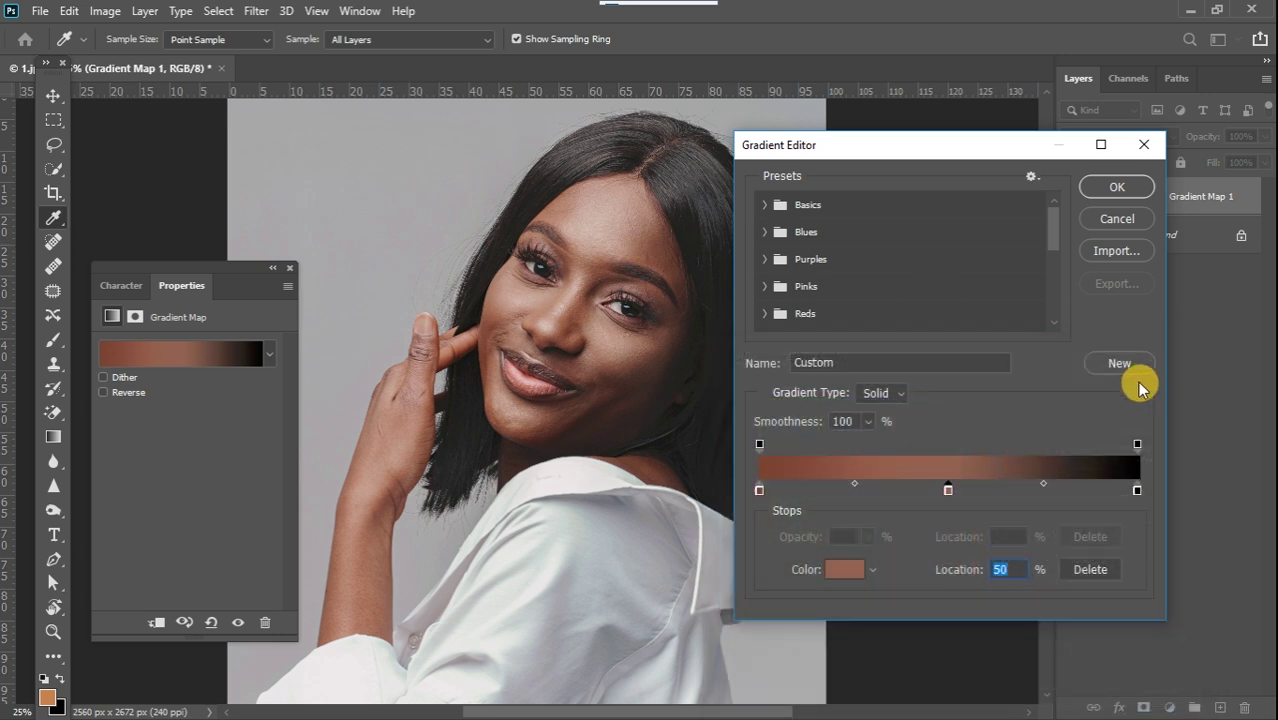
Step: Replace the black right stop with light skin beige c5b6af sampled from the photo
left_click(1137, 491)
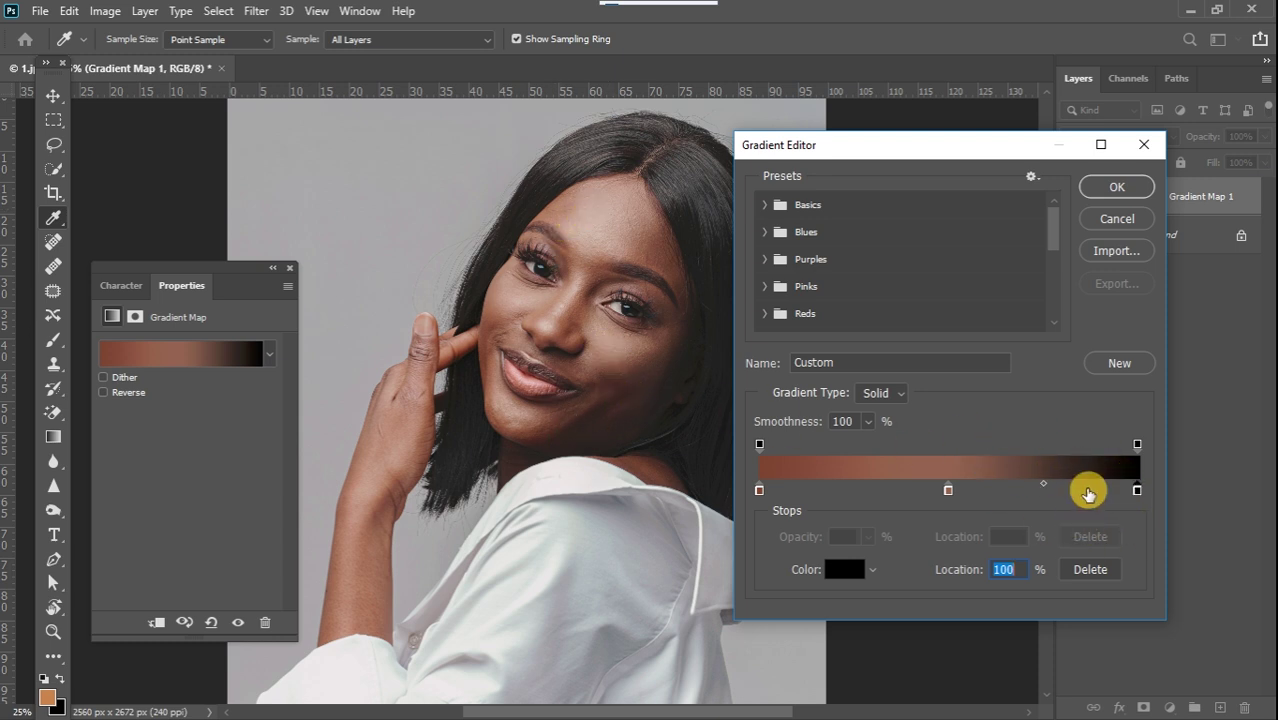
left_click(846, 571)
left_click_drag(600, 232, 602, 214)
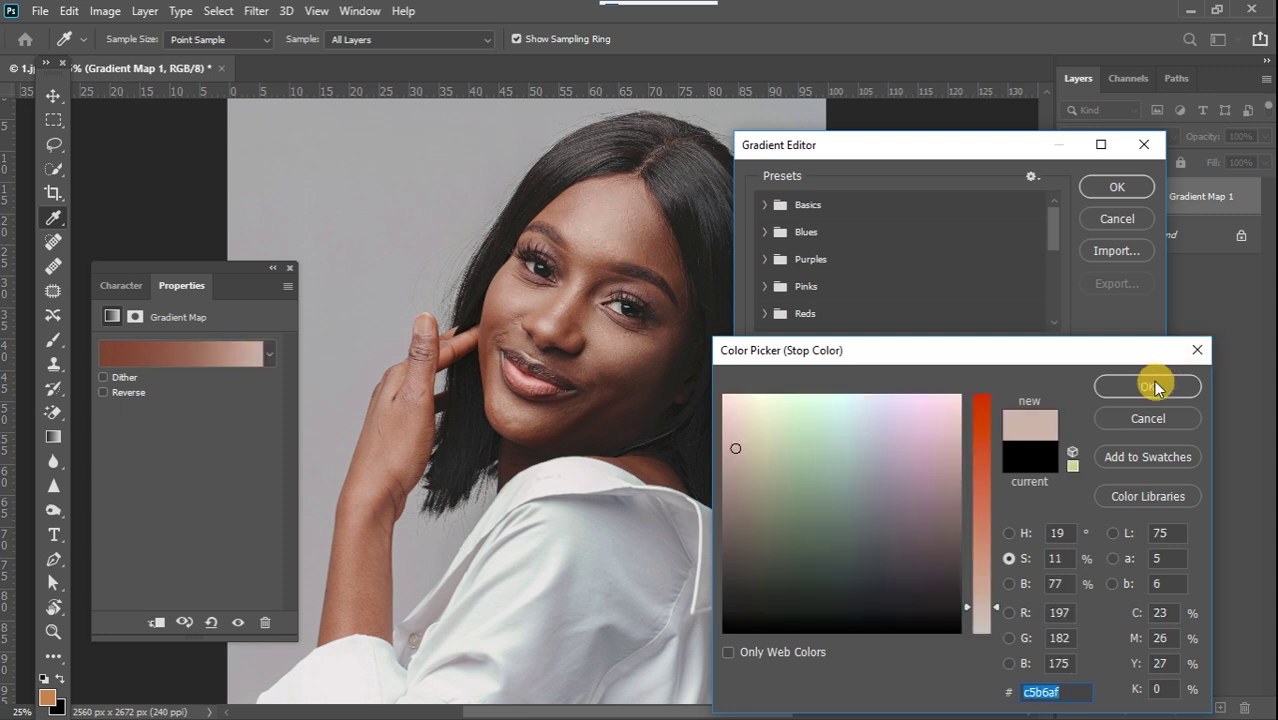
left_click(1150, 385)
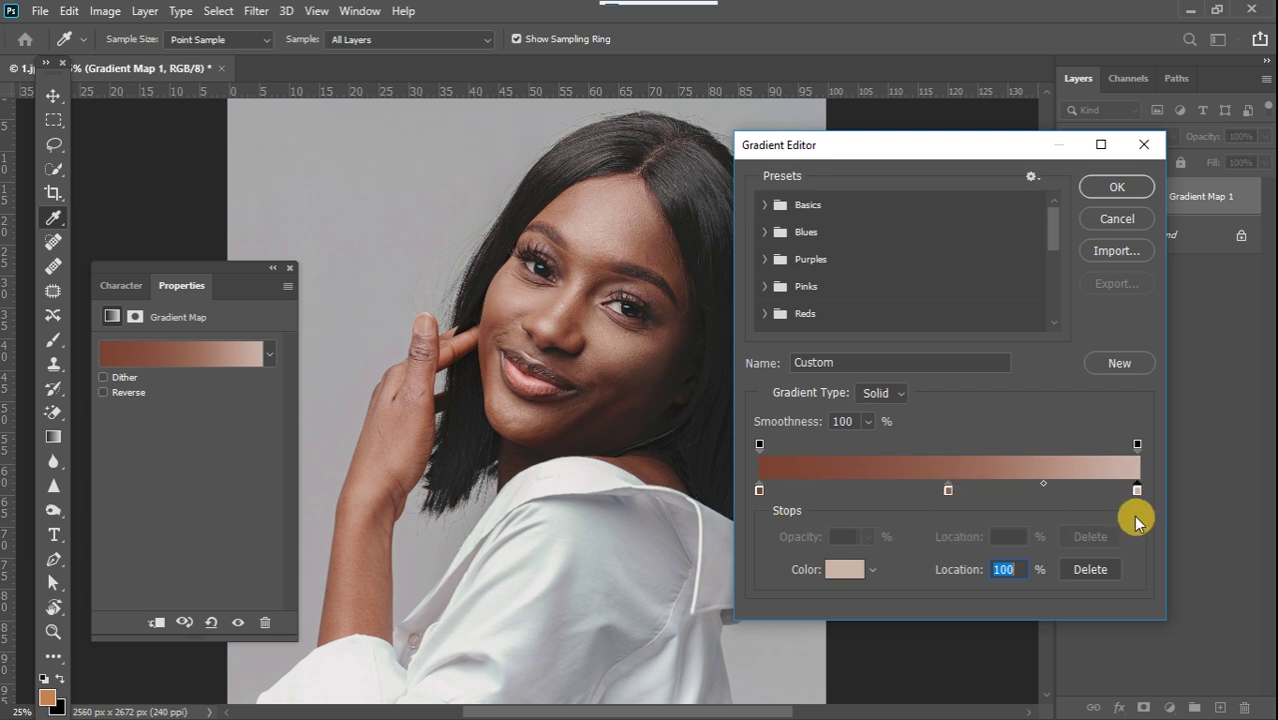
Step: Apply the brown-to-beige gradient, show Gradient Map 1, and select its layer mask
left_click(1115, 188)
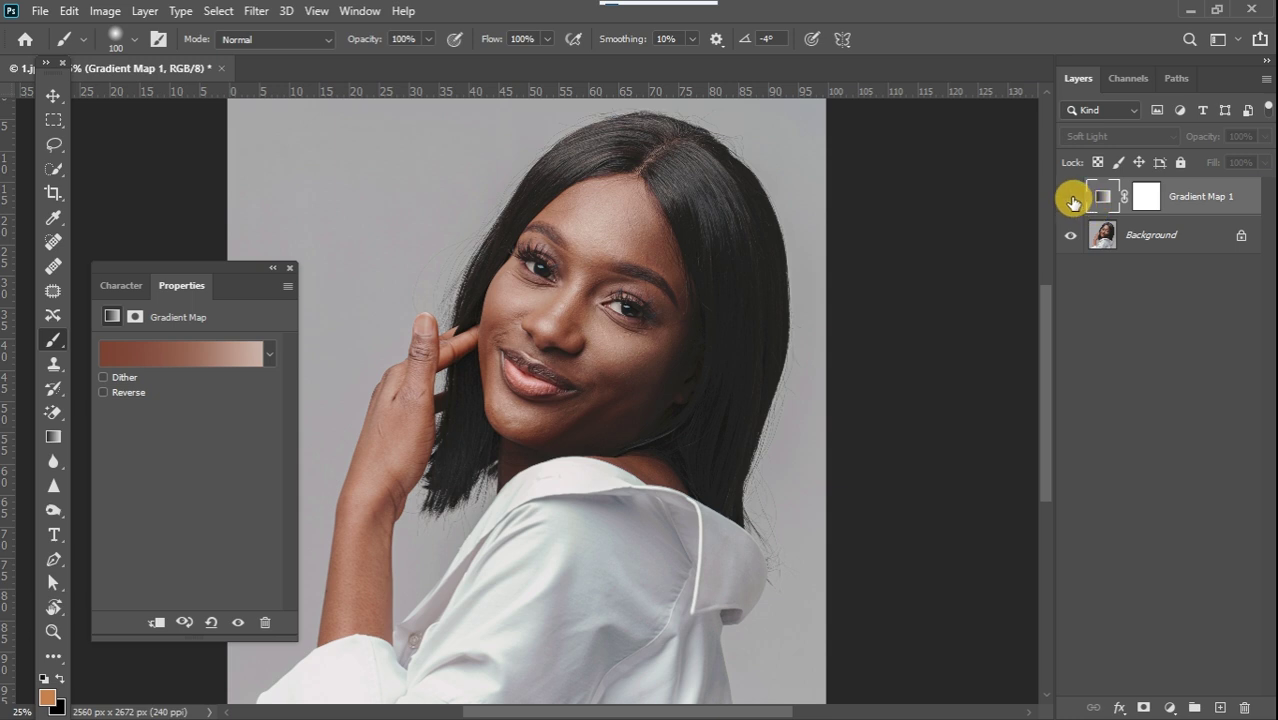
left_click(1072, 200)
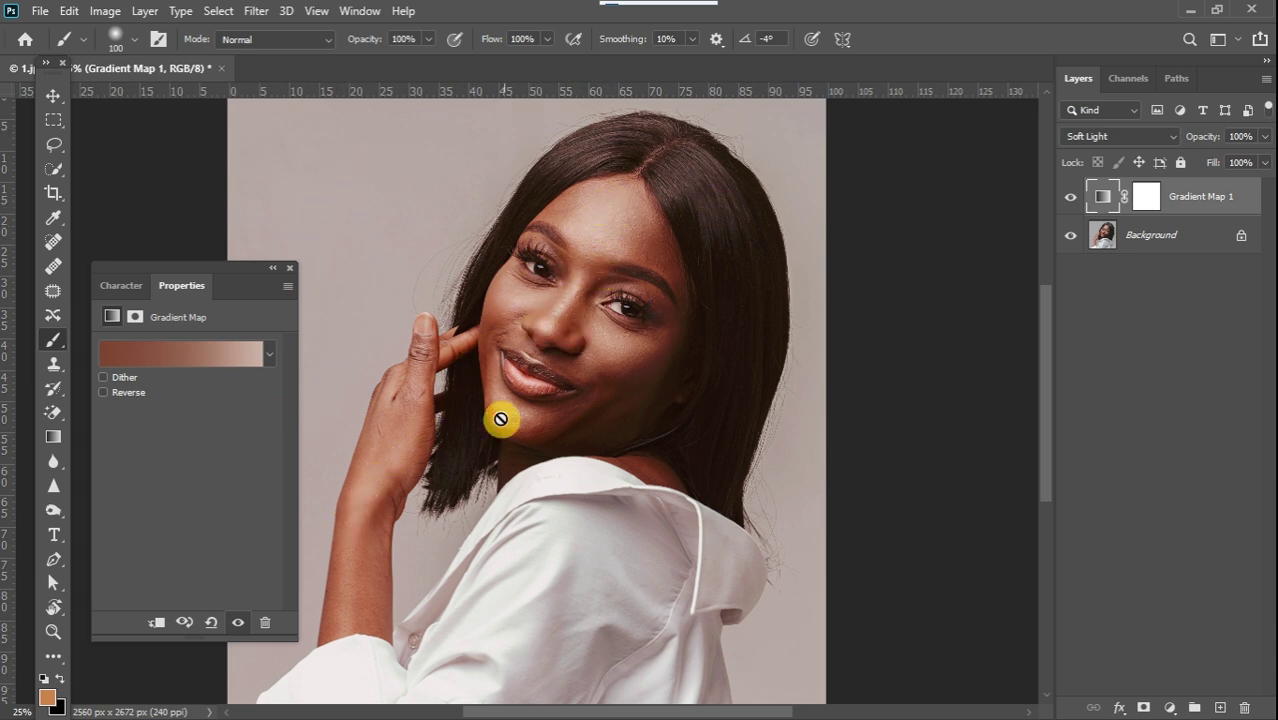
left_click(1140, 198)
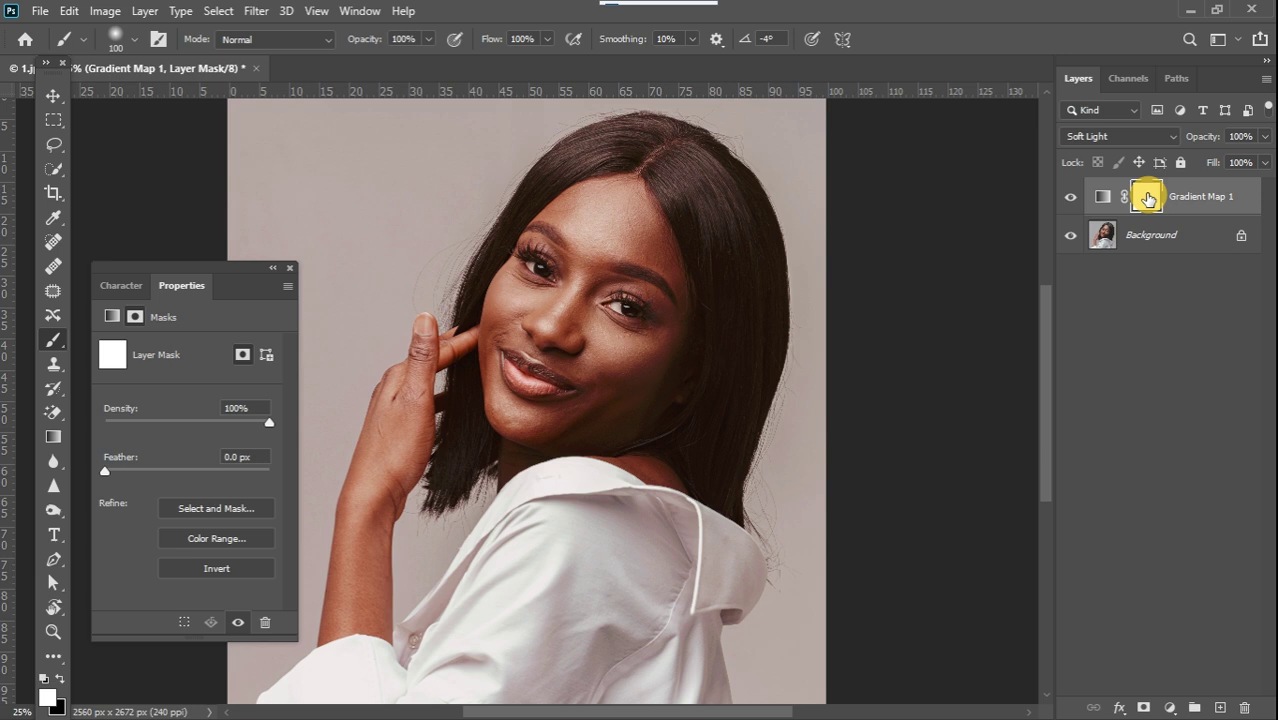
Step: Invert the Gradient Map 1 mask to black and set a 149 px brush at 0% hardness
key("ctrl+i")
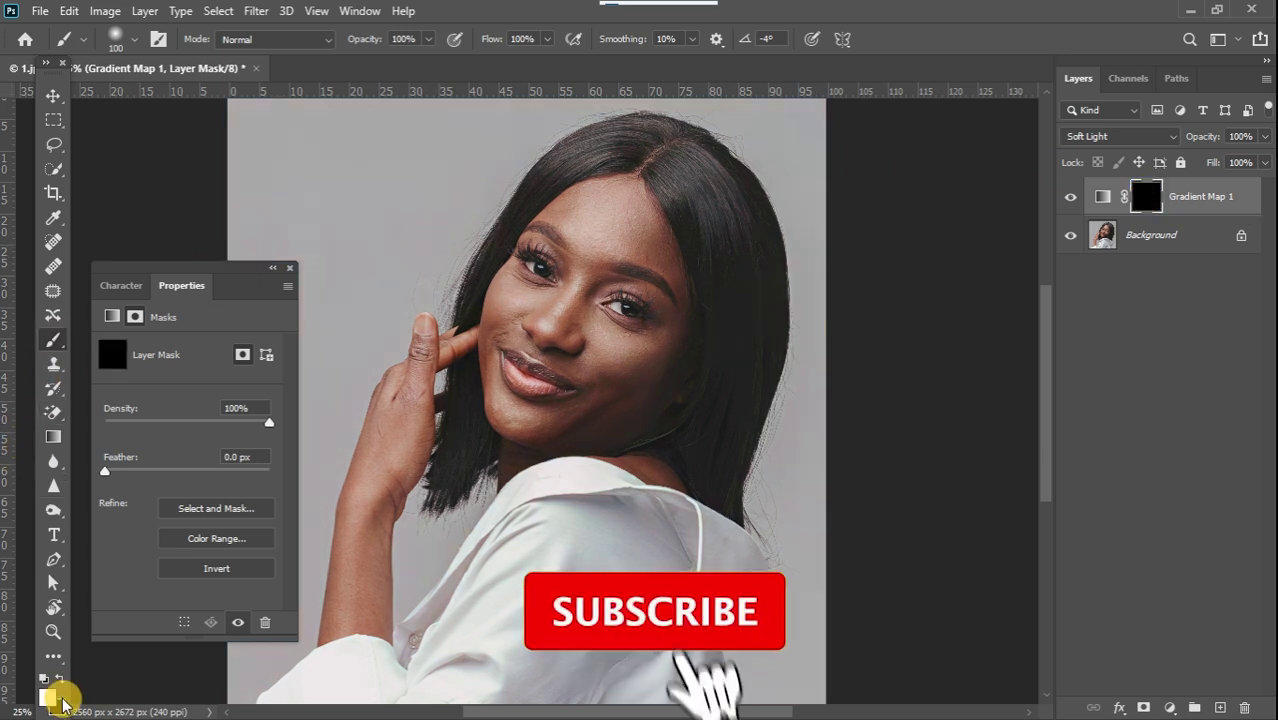
right_click(595, 355)
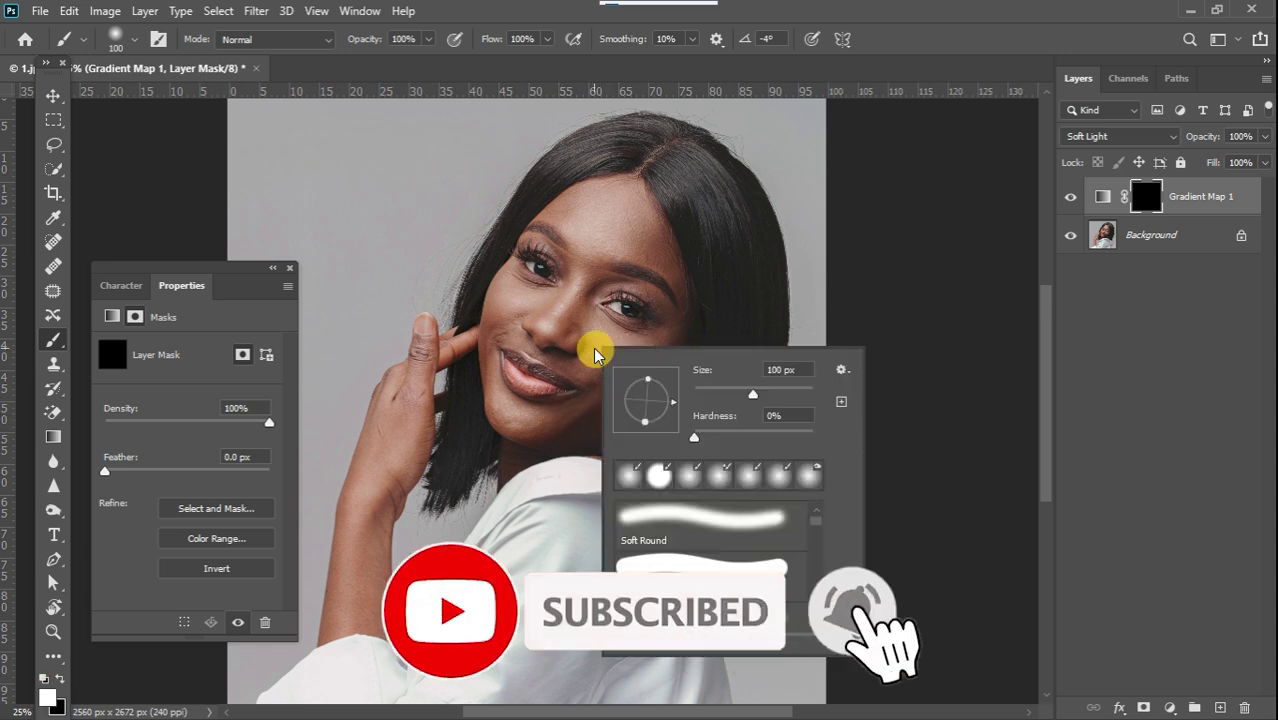
left_click(690, 438)
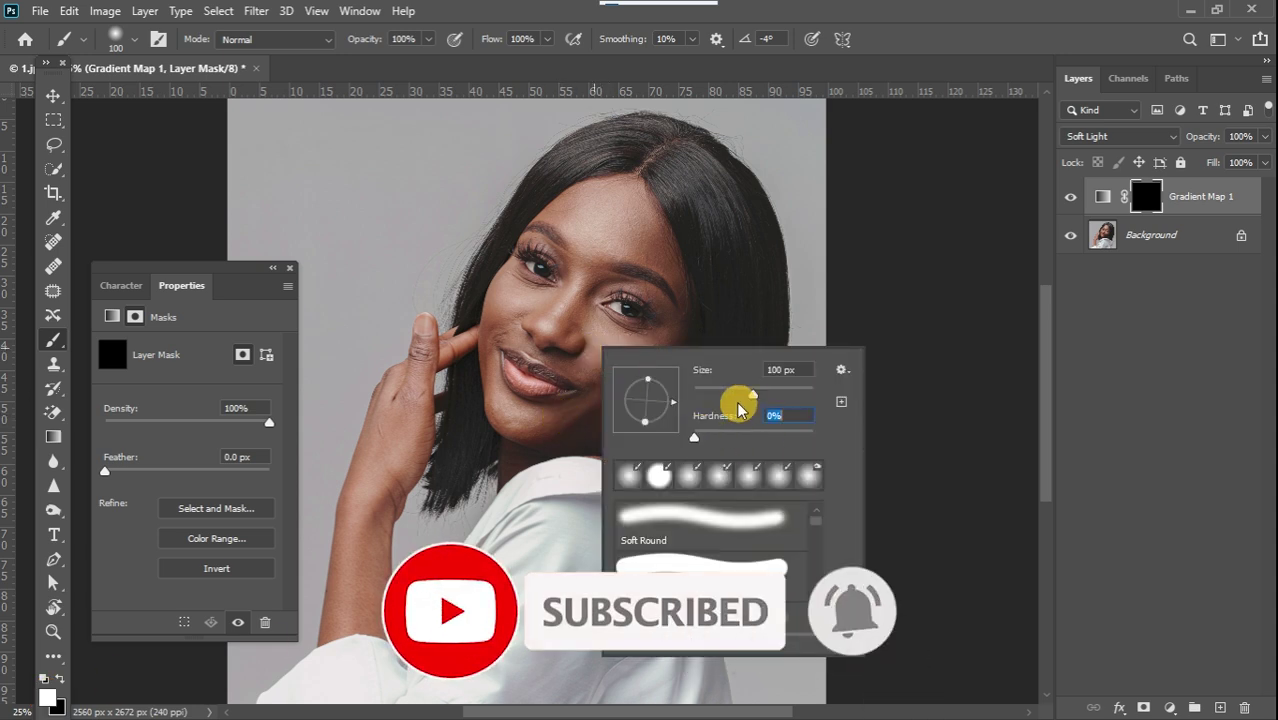
left_click_drag(769, 399, 766, 399)
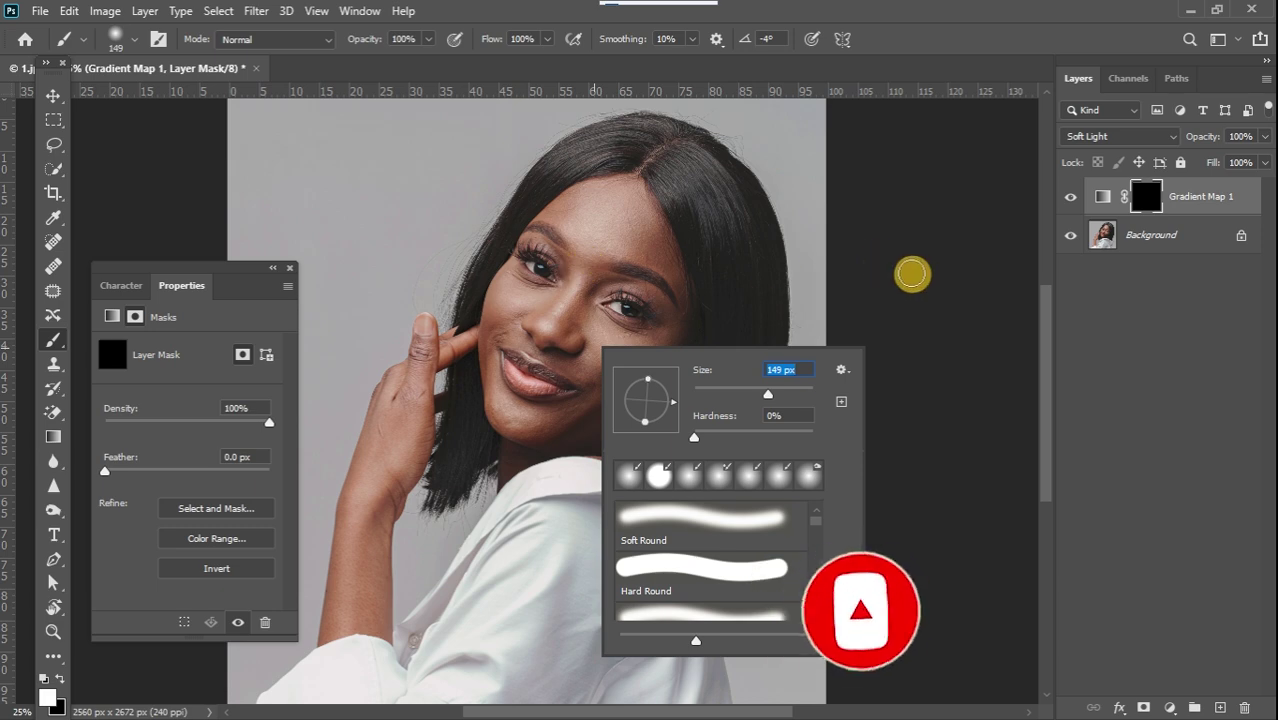
left_click(910, 277)
scroll(907, 280, "up", 2)
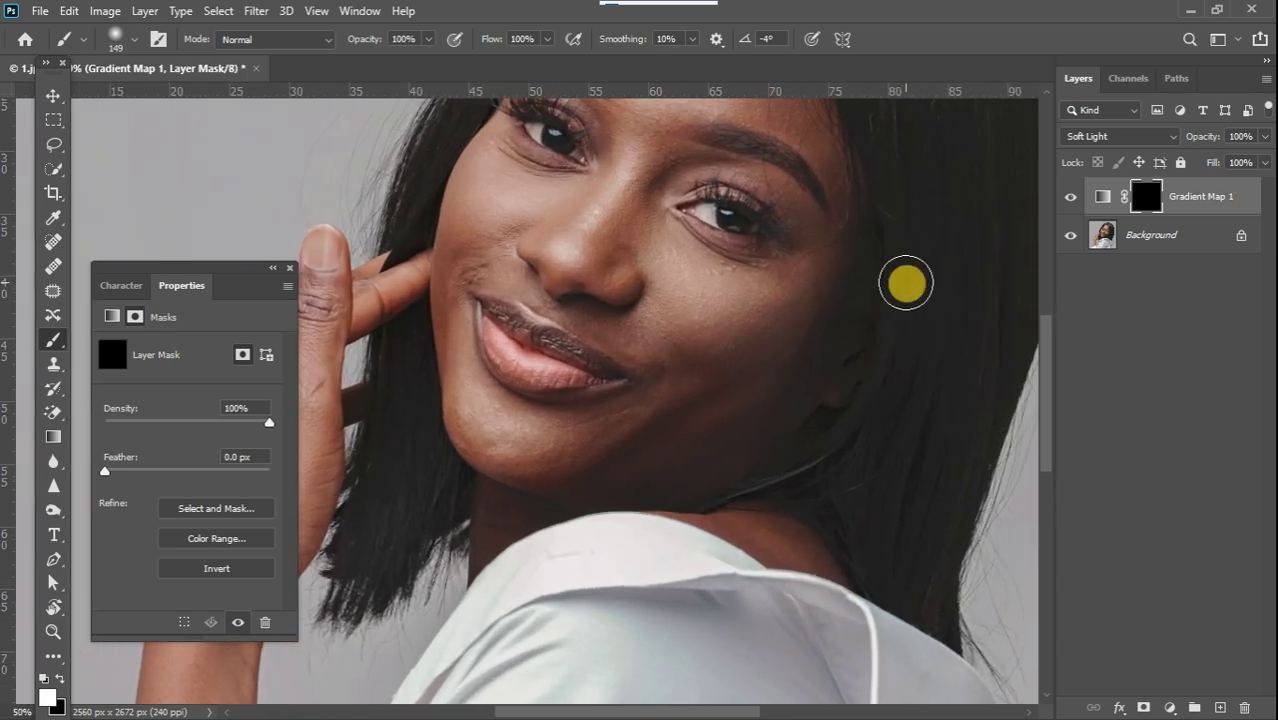
Step: Paint the tint back onto the forehead, cheeks and nose bridge through the mask
left_click_drag(638, 208, 585, 448)
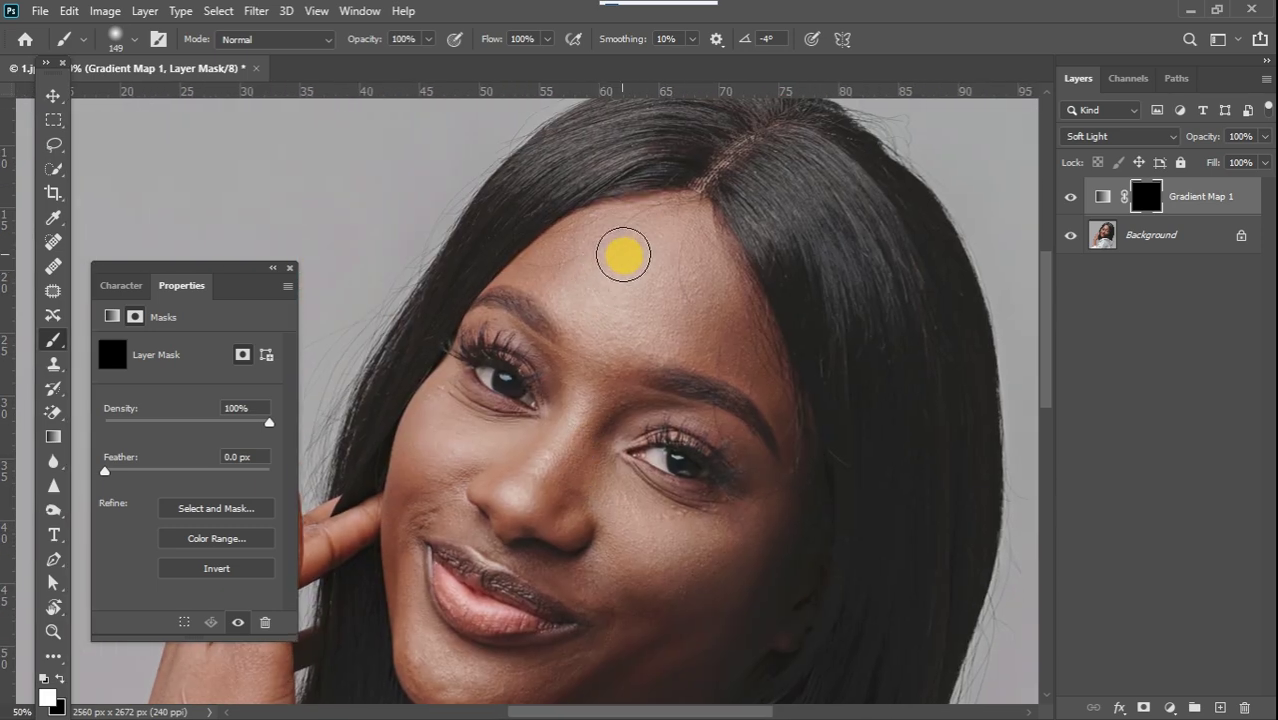
mouse_move(620, 242)
left_mouse_down()
mouse_move(542, 272)
mouse_move(667, 222)
mouse_move(696, 263)
mouse_move(693, 225)
mouse_move(748, 361)
mouse_move(647, 304)
mouse_move(622, 341)
left_mouse_up()
mouse_move(589, 267)
left_mouse_down()
mouse_move(668, 313)
mouse_move(667, 357)
mouse_move(609, 374)
mouse_move(589, 407)
mouse_move(581, 348)
mouse_move(553, 313)
mouse_move(522, 299)
mouse_move(488, 311)
mouse_move(550, 336)
mouse_move(535, 321)
mouse_move(678, 354)
mouse_move(647, 380)
mouse_move(759, 449)
mouse_move(742, 343)
mouse_move(763, 438)
mouse_move(766, 396)
mouse_move(778, 425)
mouse_move(751, 601)
mouse_move(662, 598)
mouse_move(678, 538)
mouse_move(647, 522)
left_mouse_up()
mouse_move(647, 522)
left_mouse_down()
mouse_move(702, 364)
mouse_move(640, 268)
left_mouse_up()
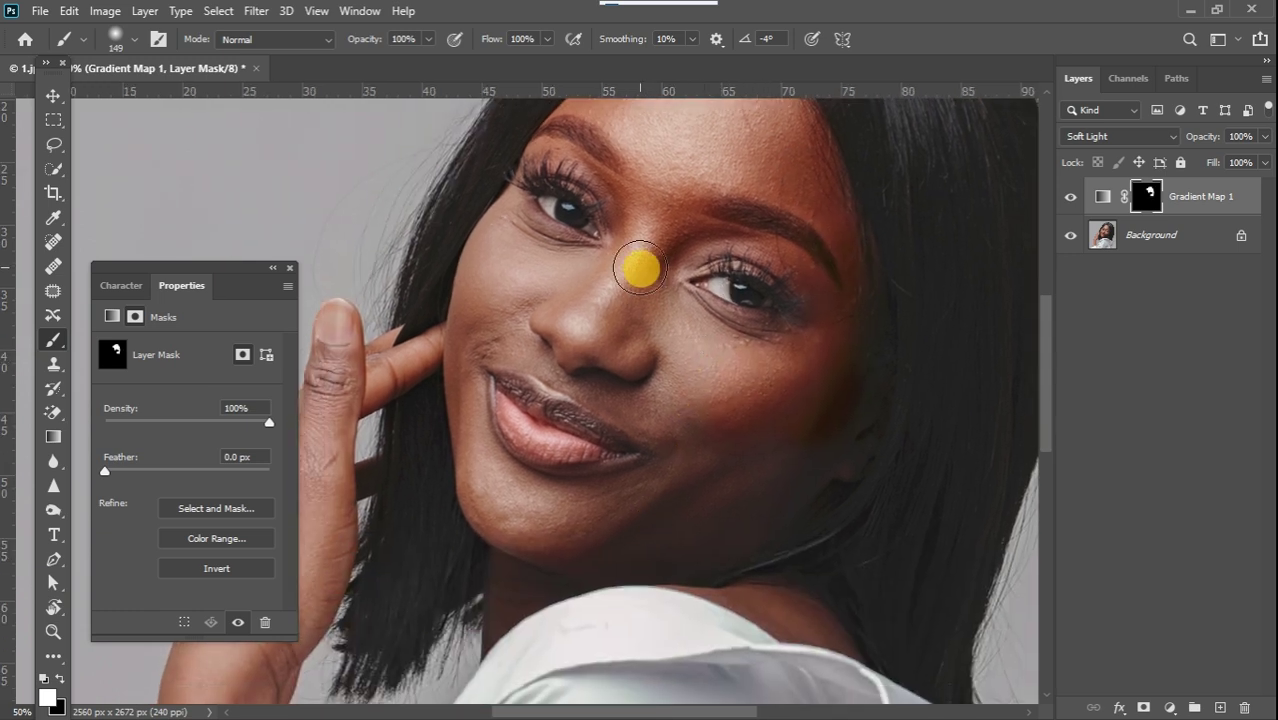
mouse_move(751, 384)
left_mouse_down()
mouse_move(650, 311)
mouse_move(709, 347)
mouse_move(763, 355)
mouse_move(677, 321)
mouse_move(668, 234)
mouse_move(654, 271)
mouse_move(596, 289)
mouse_move(593, 271)
mouse_move(544, 260)
mouse_move(503, 208)
mouse_move(505, 247)
mouse_move(464, 305)
mouse_move(510, 331)
mouse_move(472, 347)
mouse_move(489, 320)
mouse_move(602, 350)
mouse_move(611, 334)
mouse_move(550, 328)
mouse_move(565, 372)
mouse_move(575, 363)
mouse_move(640, 390)
mouse_move(615, 327)
mouse_move(680, 376)
mouse_move(681, 430)
mouse_move(734, 427)
mouse_move(708, 486)
mouse_move(776, 400)
mouse_move(691, 514)
mouse_move(811, 395)
mouse_move(736, 509)
mouse_move(839, 366)
mouse_move(828, 424)
mouse_move(758, 498)
mouse_move(664, 532)
mouse_move(658, 493)
mouse_move(581, 500)
mouse_move(610, 509)
mouse_move(552, 521)
mouse_move(507, 480)
mouse_move(479, 407)
mouse_move(478, 350)
mouse_move(514, 346)
left_mouse_up()
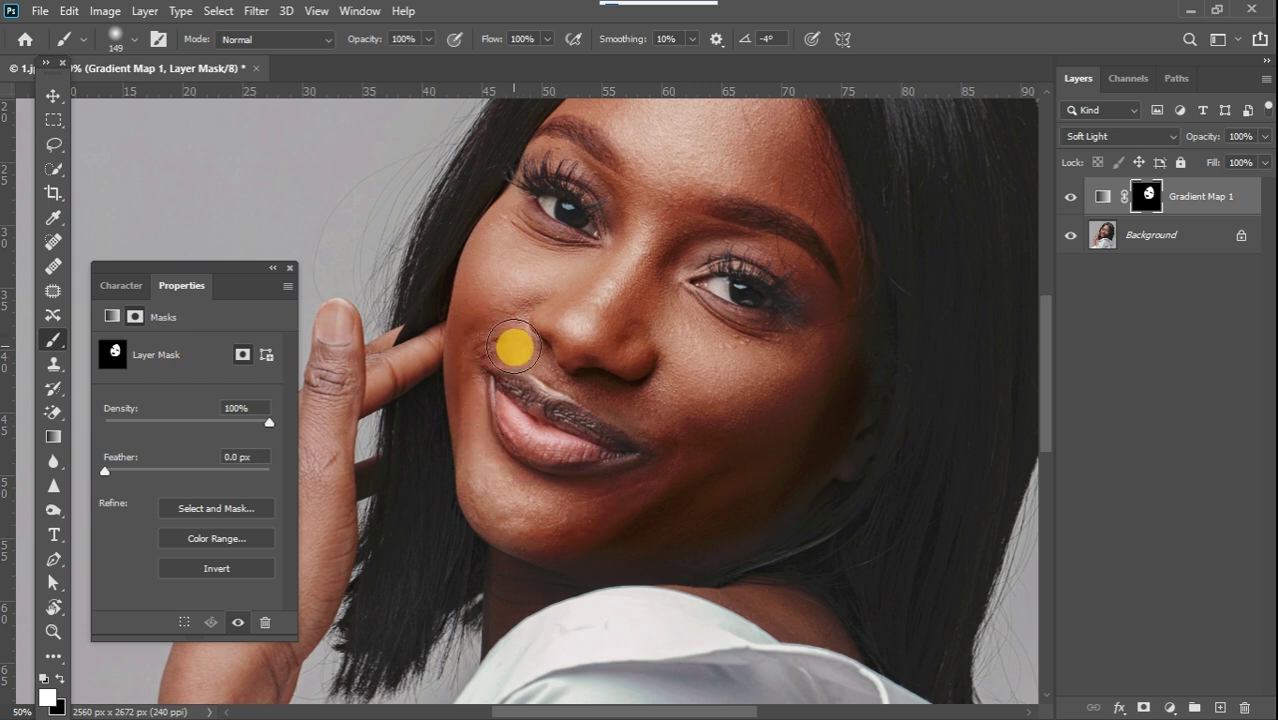
mouse_move(604, 398)
left_mouse_down()
mouse_move(760, 380)
mouse_move(851, 335)
mouse_move(763, 466)
mouse_move(705, 513)
mouse_move(819, 432)
mouse_move(758, 486)
mouse_move(645, 527)
mouse_move(762, 506)
mouse_move(668, 545)
mouse_move(725, 523)
mouse_move(550, 540)
mouse_move(754, 470)
mouse_move(801, 410)
mouse_move(841, 313)
mouse_move(701, 446)
mouse_move(583, 511)
mouse_move(504, 537)
mouse_move(474, 515)
mouse_move(526, 520)
mouse_move(538, 490)
mouse_move(845, 305)
mouse_move(708, 289)
mouse_move(646, 164)
mouse_move(635, 291)
mouse_move(611, 366)
mouse_move(633, 189)
mouse_move(726, 162)
mouse_move(598, 248)
mouse_move(563, 358)
mouse_move(555, 334)
mouse_move(580, 265)
mouse_move(542, 424)
mouse_move(587, 472)
mouse_move(640, 322)
mouse_move(582, 479)
mouse_move(543, 445)
mouse_move(525, 531)
mouse_move(555, 352)
mouse_move(497, 600)
mouse_move(547, 582)
mouse_move(543, 535)
mouse_move(535, 622)
mouse_move(536, 381)
left_mouse_up()
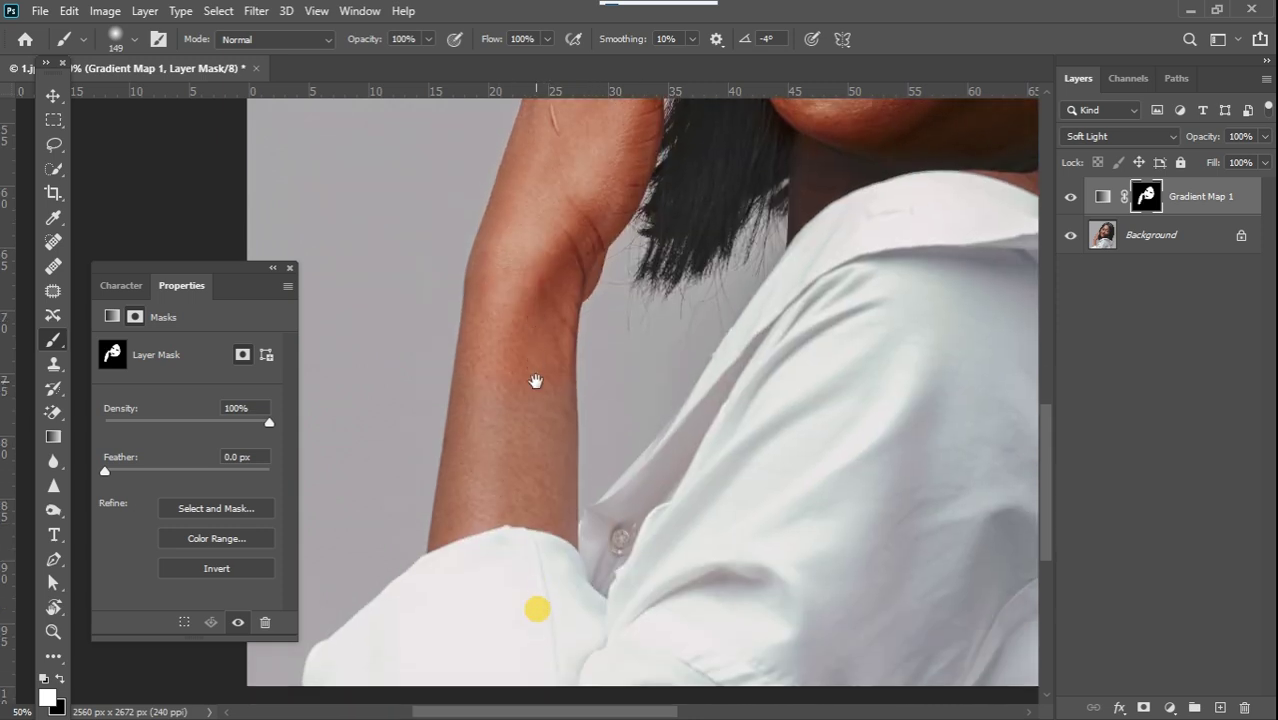
Step: Paint the tint onto the forearm, neck, jaw and right side of the face
mouse_move(505, 425)
left_mouse_down()
mouse_move(487, 382)
mouse_move(461, 512)
mouse_move(550, 300)
mouse_move(558, 508)
mouse_move(510, 497)
mouse_move(456, 518)
mouse_move(512, 507)
mouse_move(566, 517)
mouse_move(515, 509)
mouse_move(440, 527)
mouse_move(507, 462)
mouse_move(539, 297)
left_mouse_up()
left_click_drag(856, 399, 514, 516)
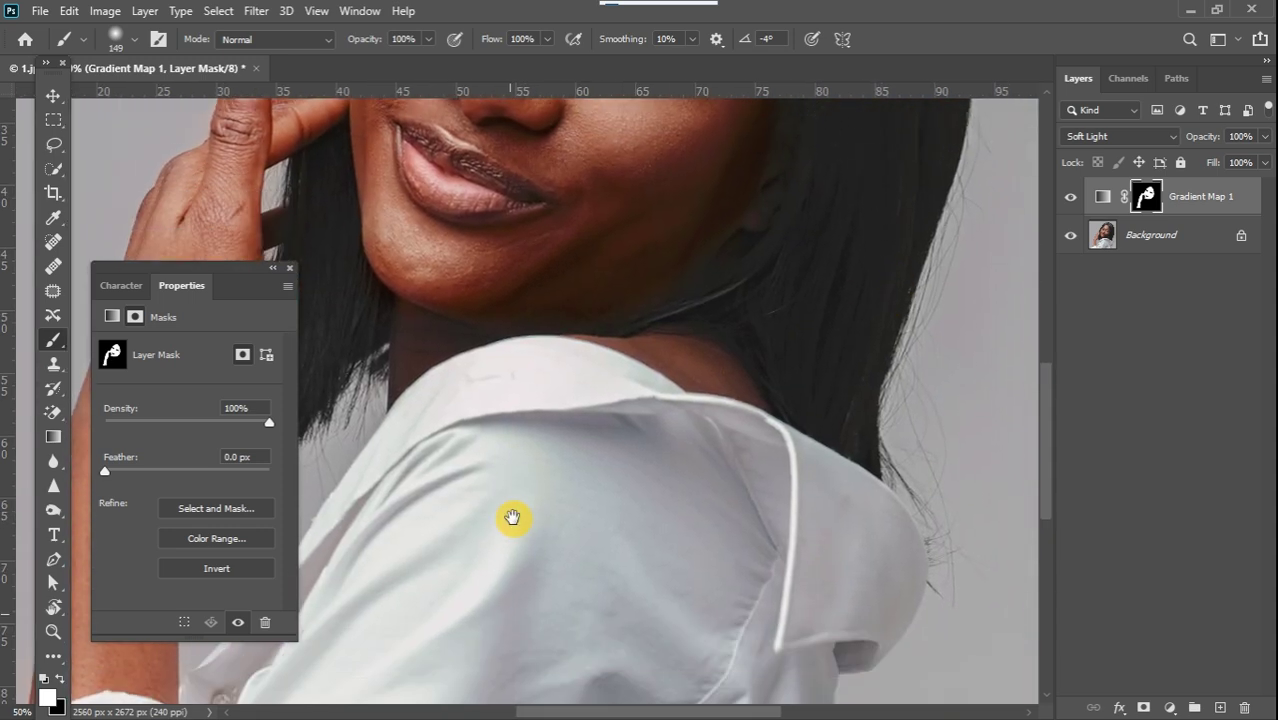
left_click(621, 370)
mouse_move(621, 370)
left_mouse_down()
mouse_move(702, 354)
mouse_move(750, 375)
mouse_move(652, 336)
mouse_move(759, 379)
mouse_move(593, 319)
mouse_move(651, 273)
left_mouse_up()
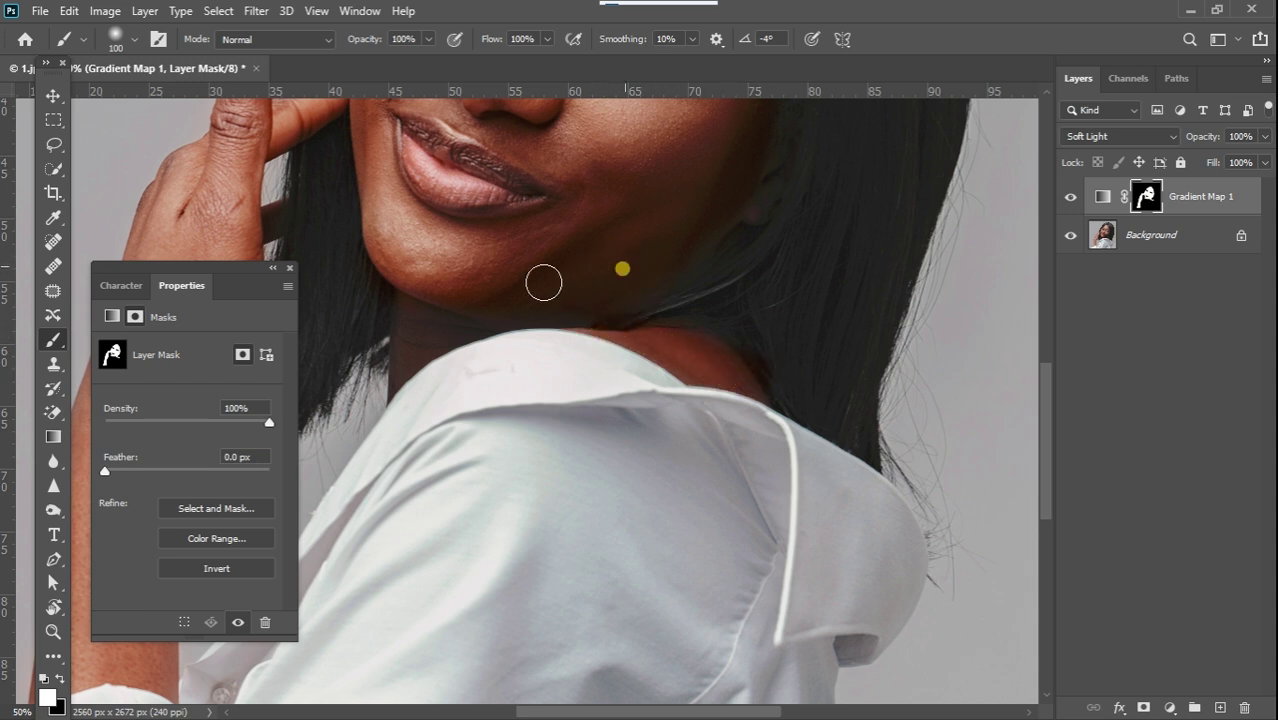
mouse_move(543, 283)
left_mouse_down()
mouse_move(416, 323)
mouse_move(405, 347)
mouse_move(414, 323)
mouse_move(394, 364)
mouse_move(407, 295)
mouse_move(391, 367)
mouse_move(425, 324)
mouse_move(632, 239)
mouse_move(694, 182)
mouse_move(654, 253)
mouse_move(634, 187)
mouse_move(704, 557)
mouse_move(741, 531)
left_mouse_up()
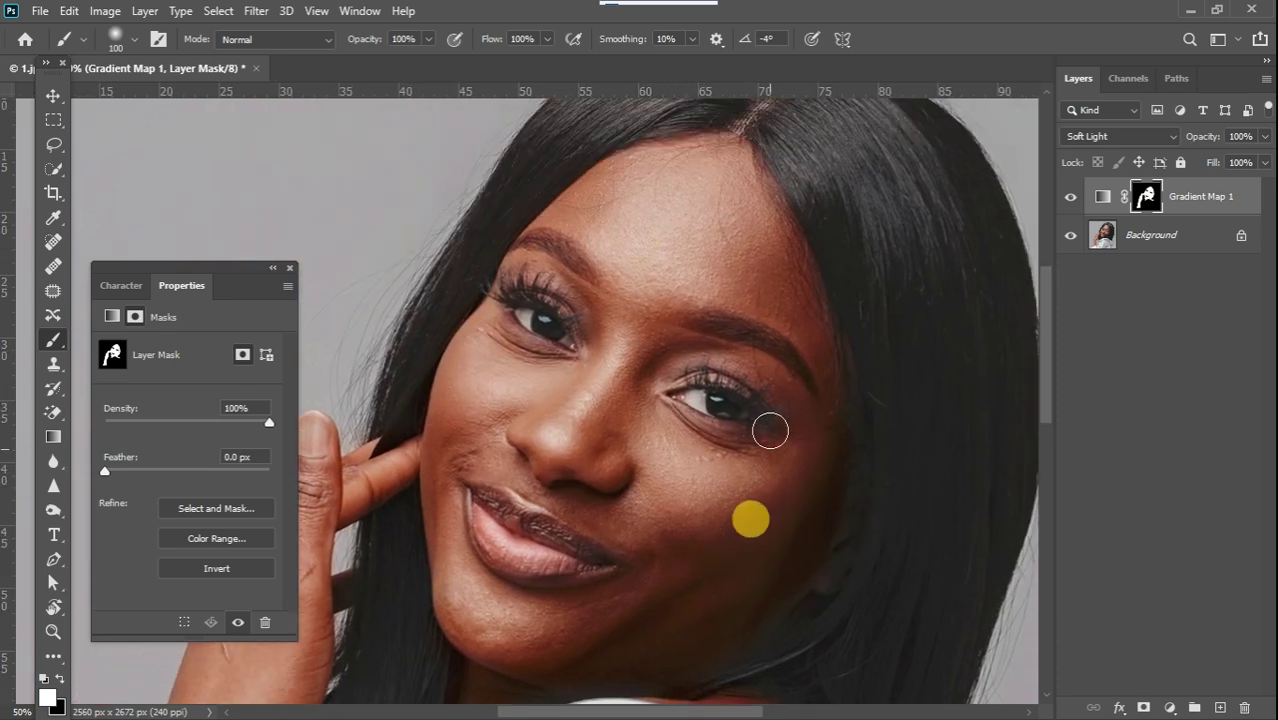
mouse_move(770, 430)
left_mouse_down()
mouse_move(771, 381)
mouse_move(792, 437)
mouse_move(770, 387)
mouse_move(729, 371)
mouse_move(641, 373)
mouse_move(619, 394)
mouse_move(666, 363)
mouse_move(652, 399)
mouse_move(654, 381)
mouse_move(575, 278)
mouse_move(507, 270)
left_mouse_up()
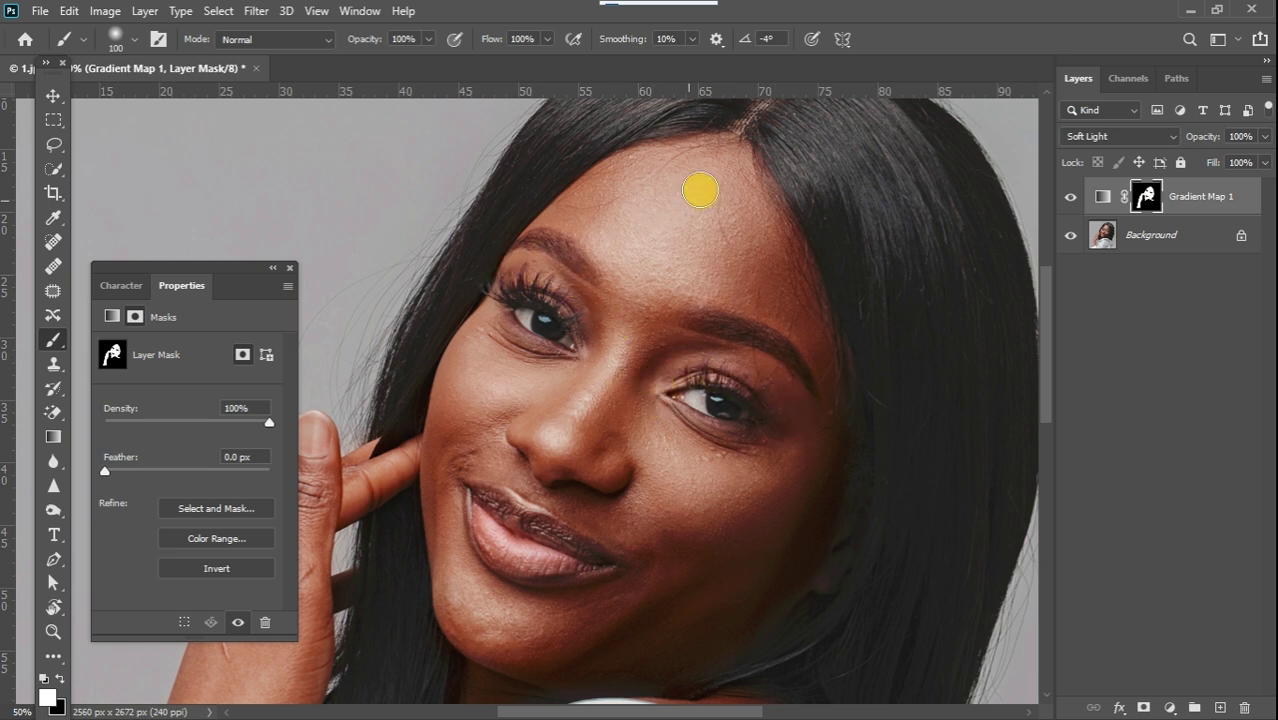
mouse_move(712, 160)
left_mouse_down()
mouse_move(764, 213)
mouse_move(828, 362)
mouse_move(750, 384)
left_mouse_up()
key("ctrl+minus")
key("ctrl+minus")
key("ctrl+minus")
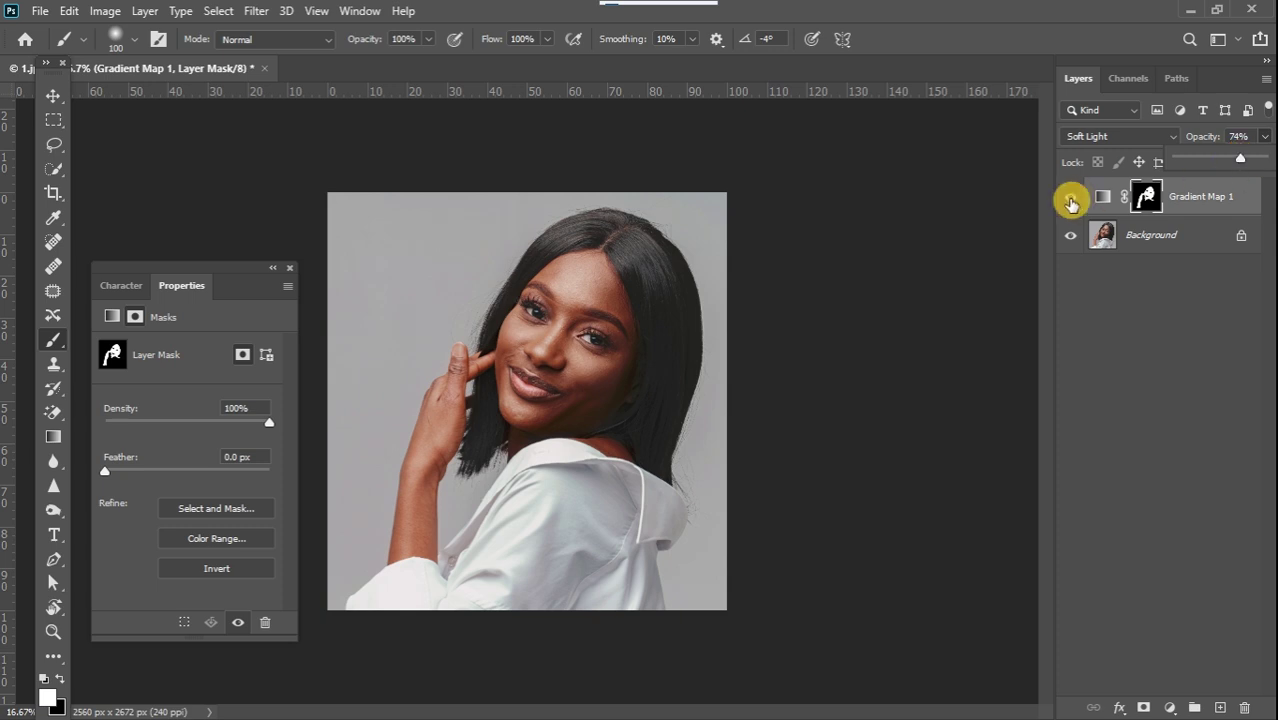
Step: Compare the portrait with and without the 74% Gradient Map 1 tint, leaving it visible
left_click(1071, 200)
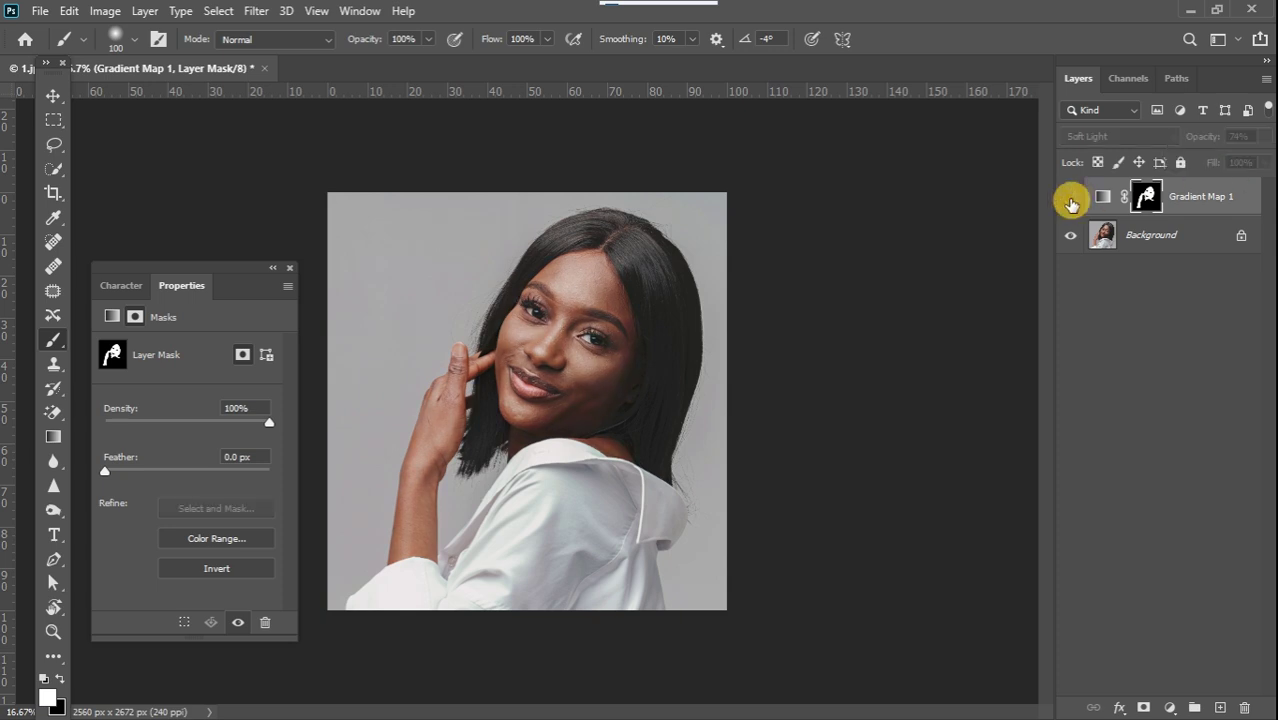
left_click(1071, 200)
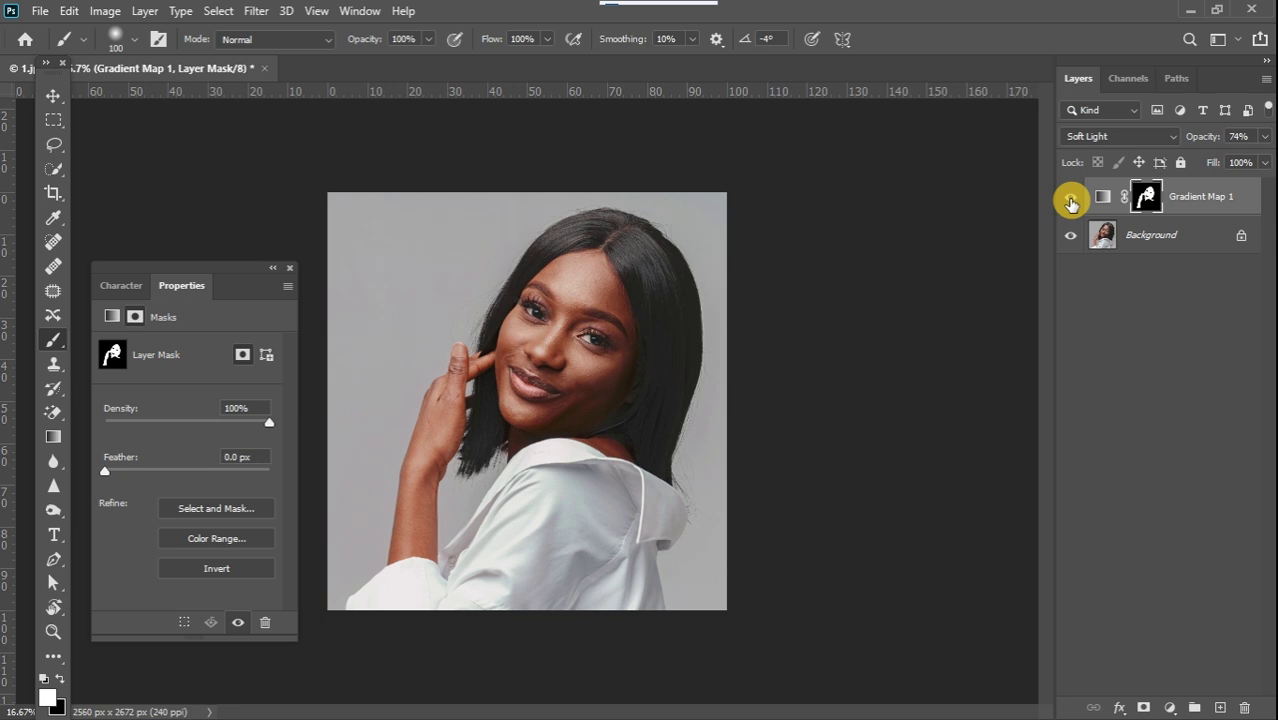
left_click(1071, 200)
left_click(1071, 200)
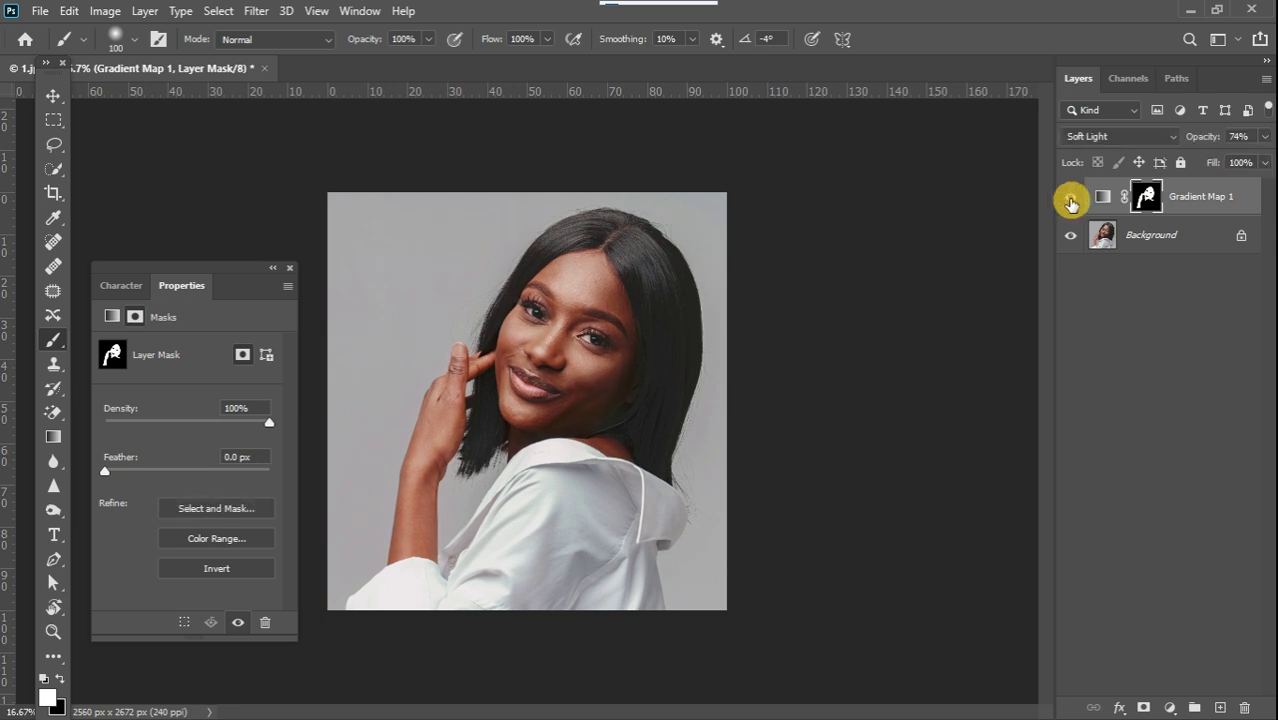